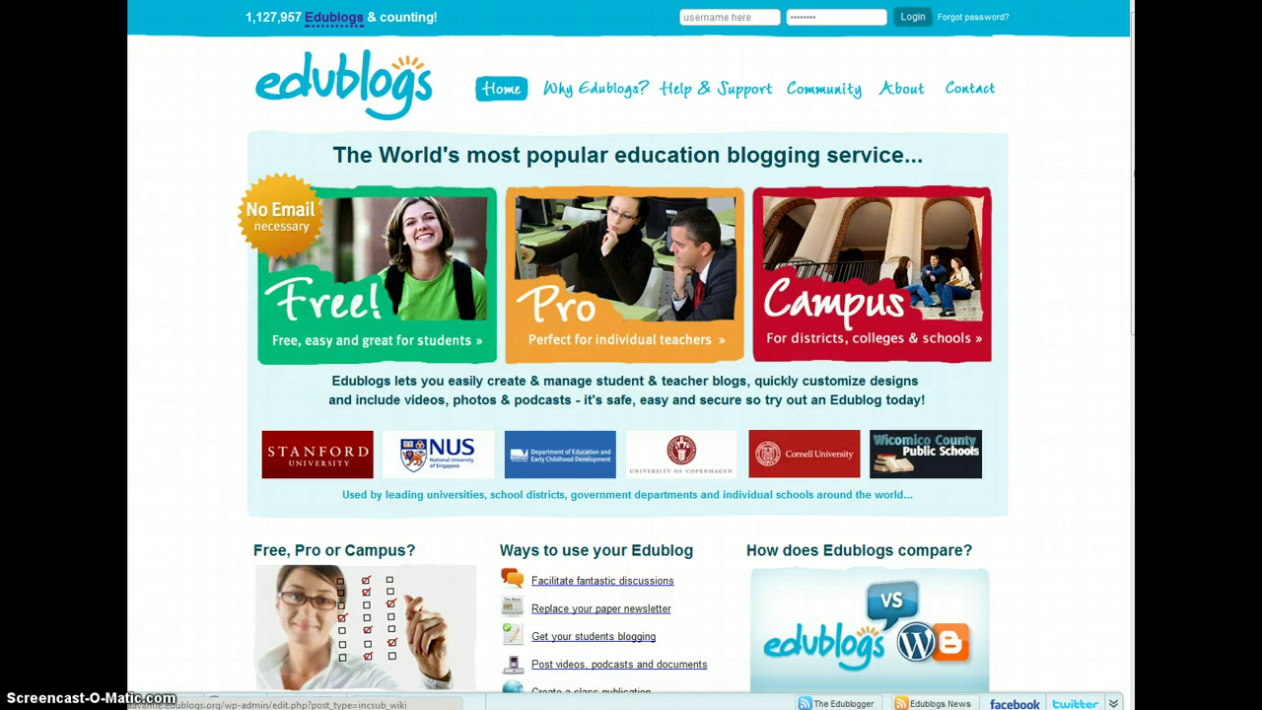
- Choose the Free panel on the Edublogs home page to load the student blog sign-up page
click(392, 272)
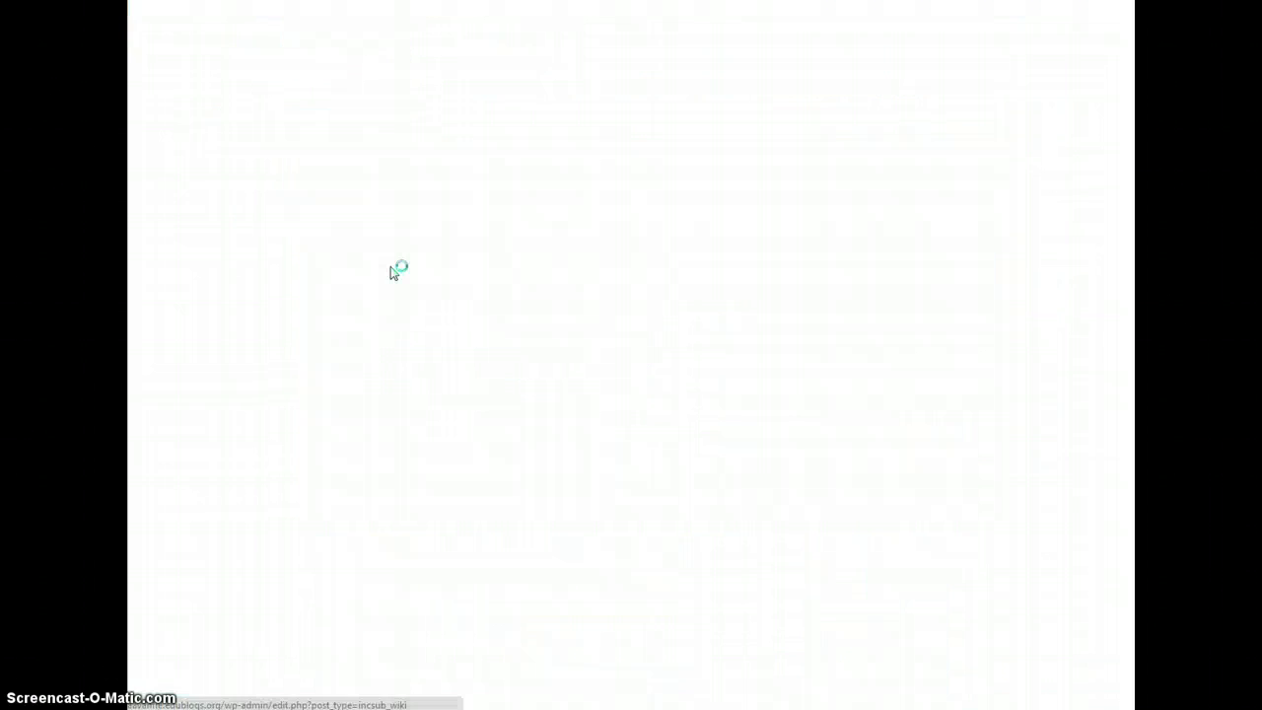
click(366, 305)
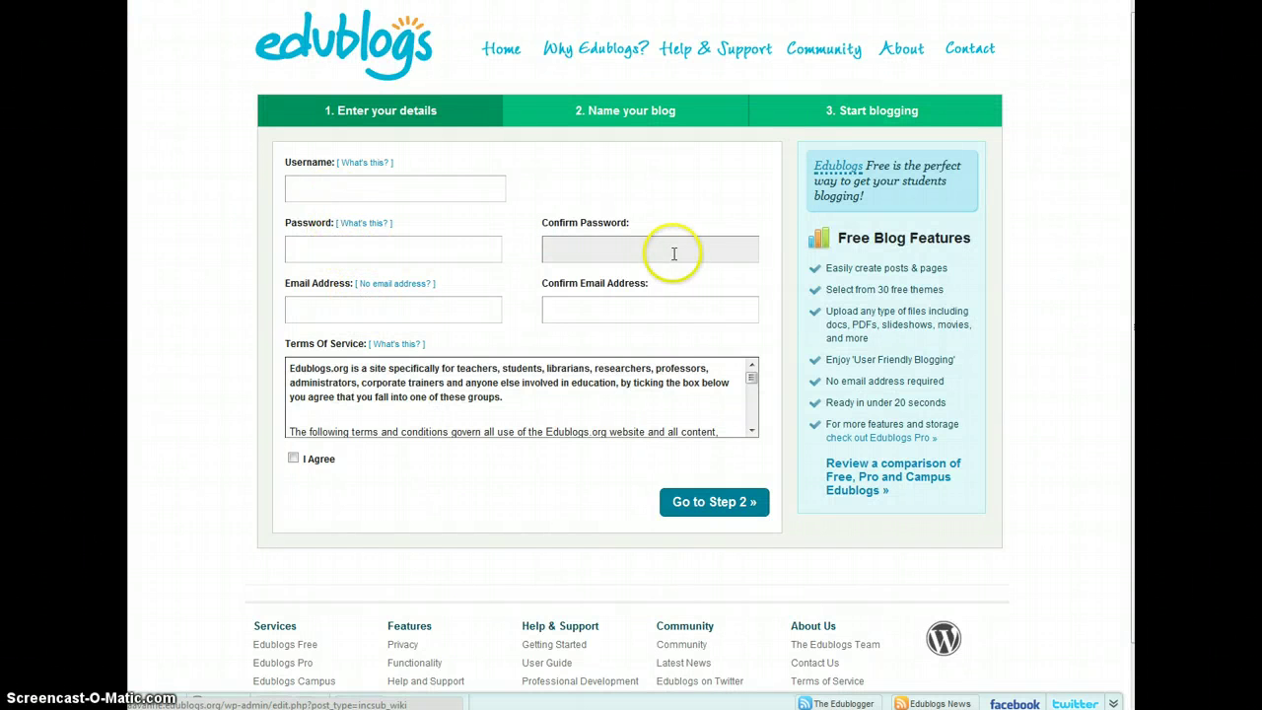
click(362, 320)
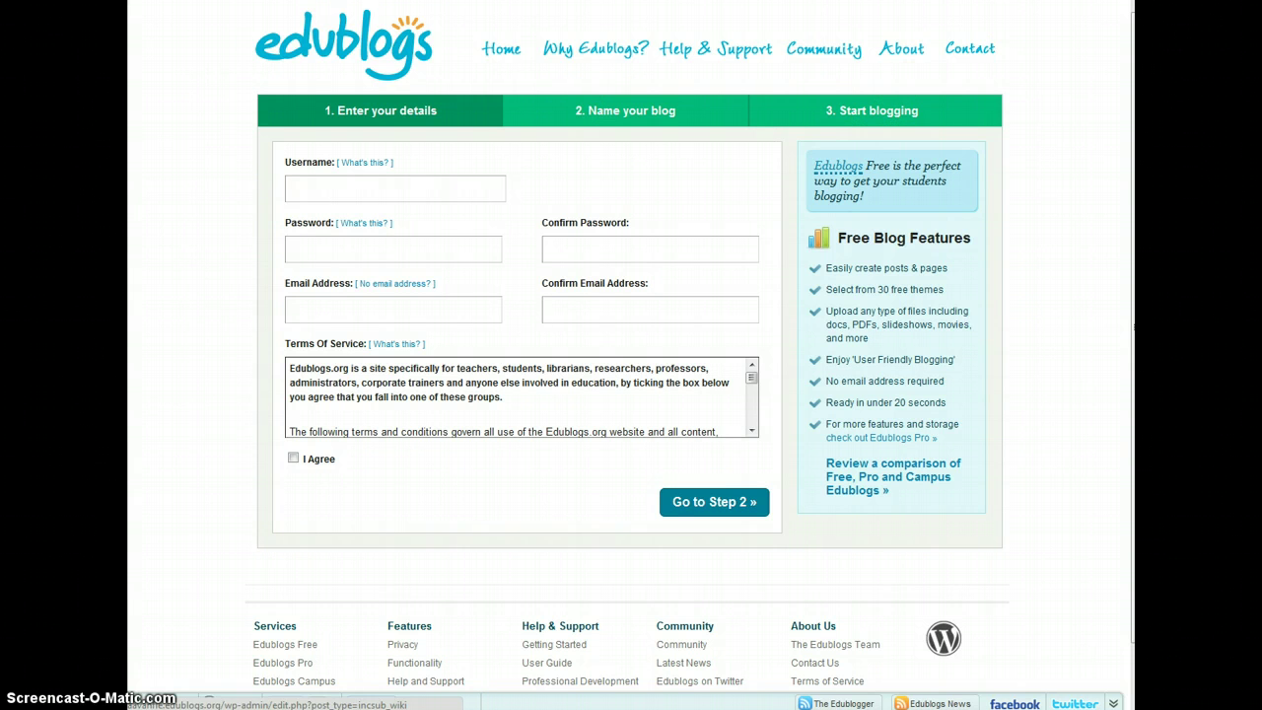
- Return to the Edublogs home page and log in with the account's username and password
click(492, 57)
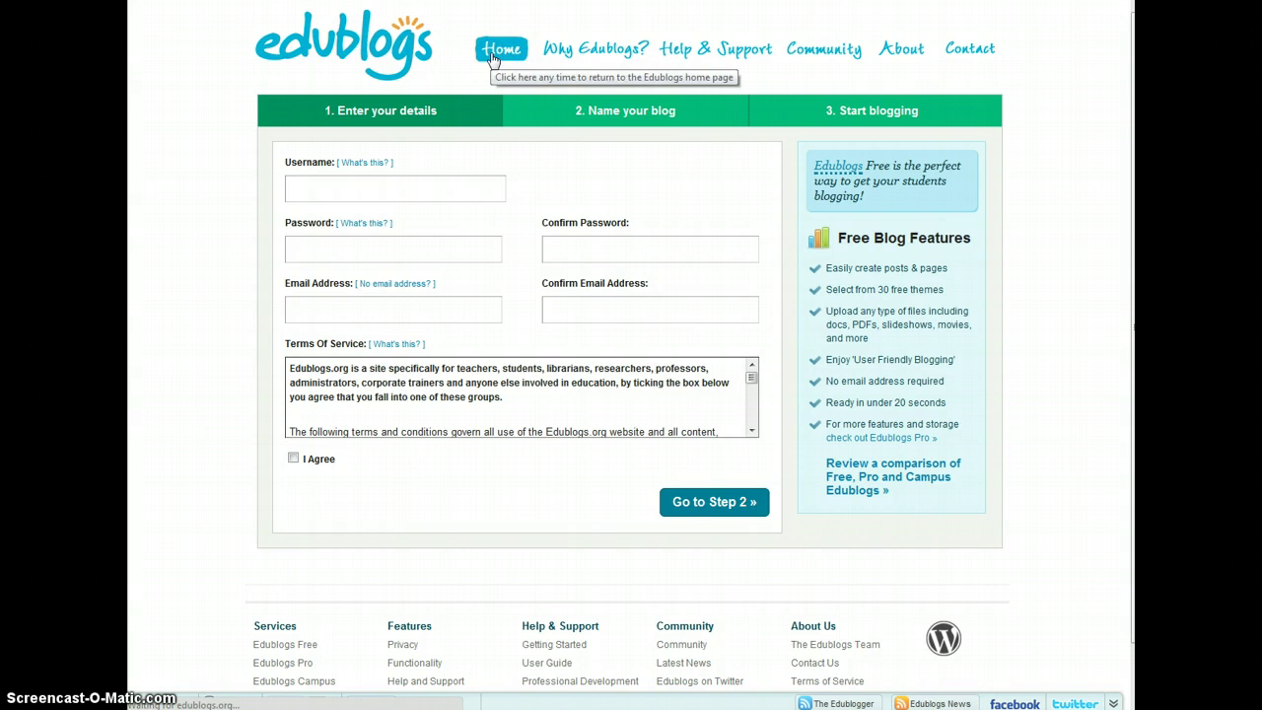
click(353, 60)
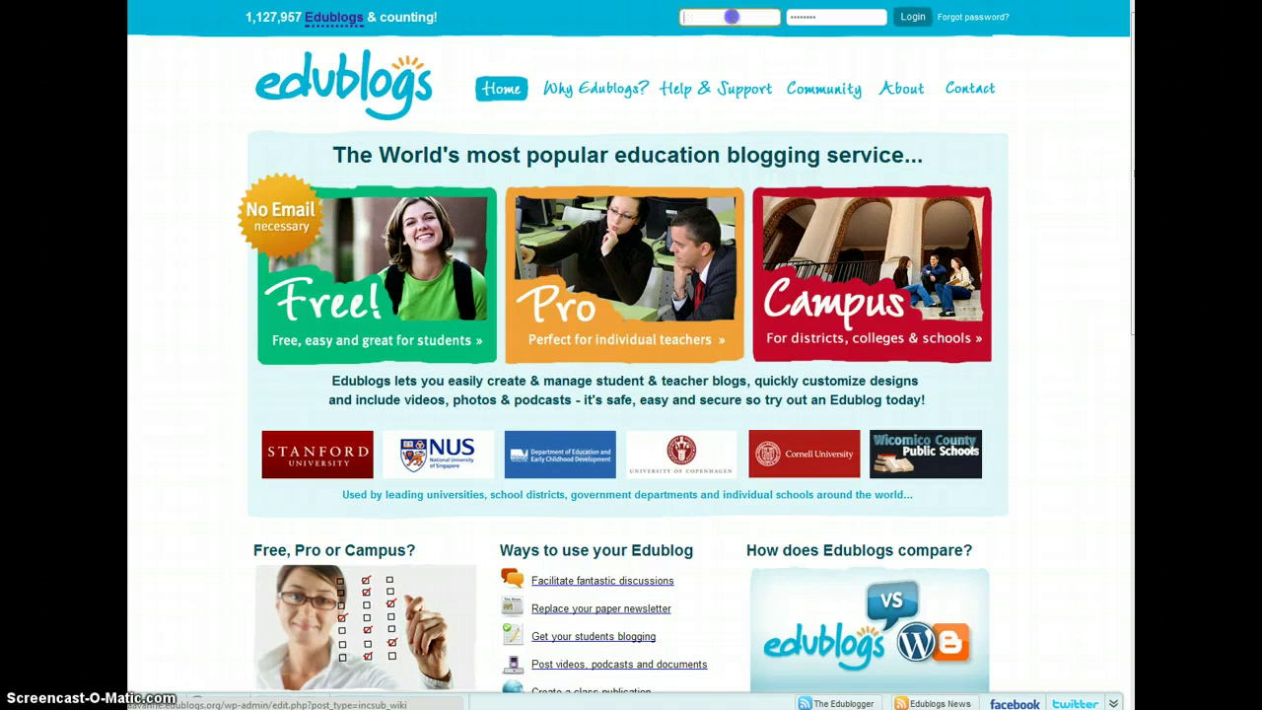
click(734, 17)
text(aavanfle)
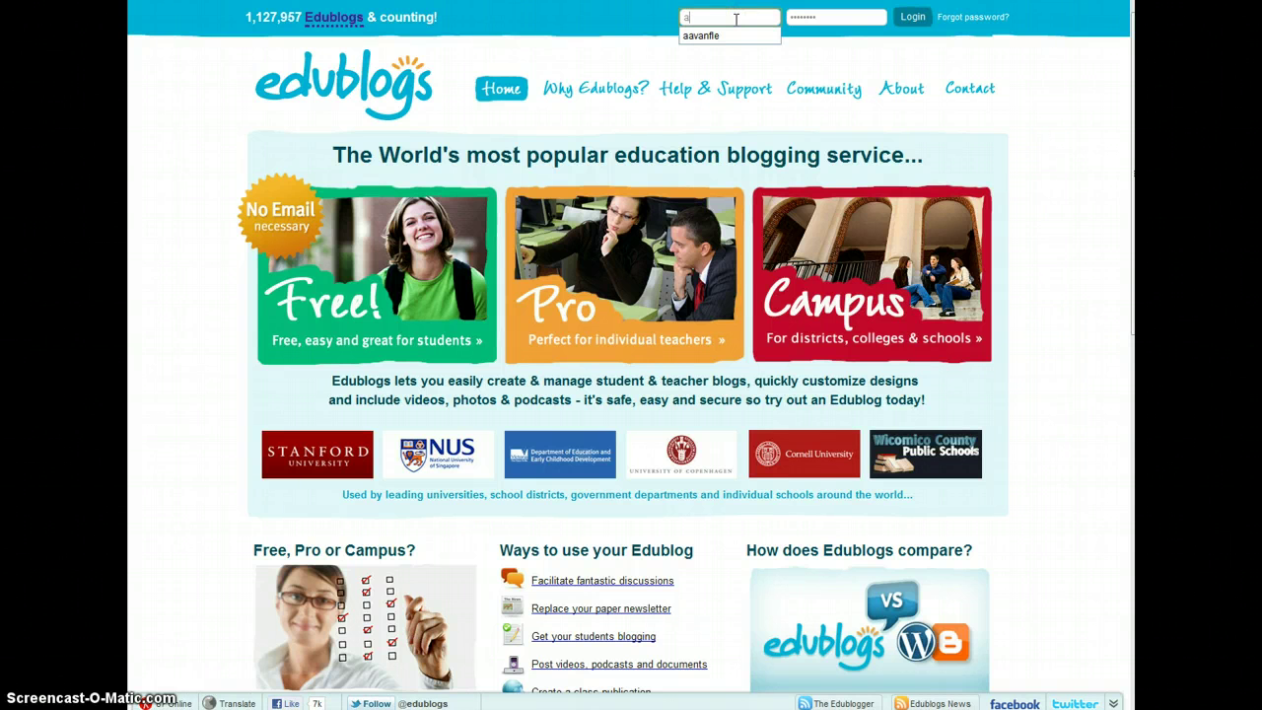
click(819, 20)
text(••••••••)
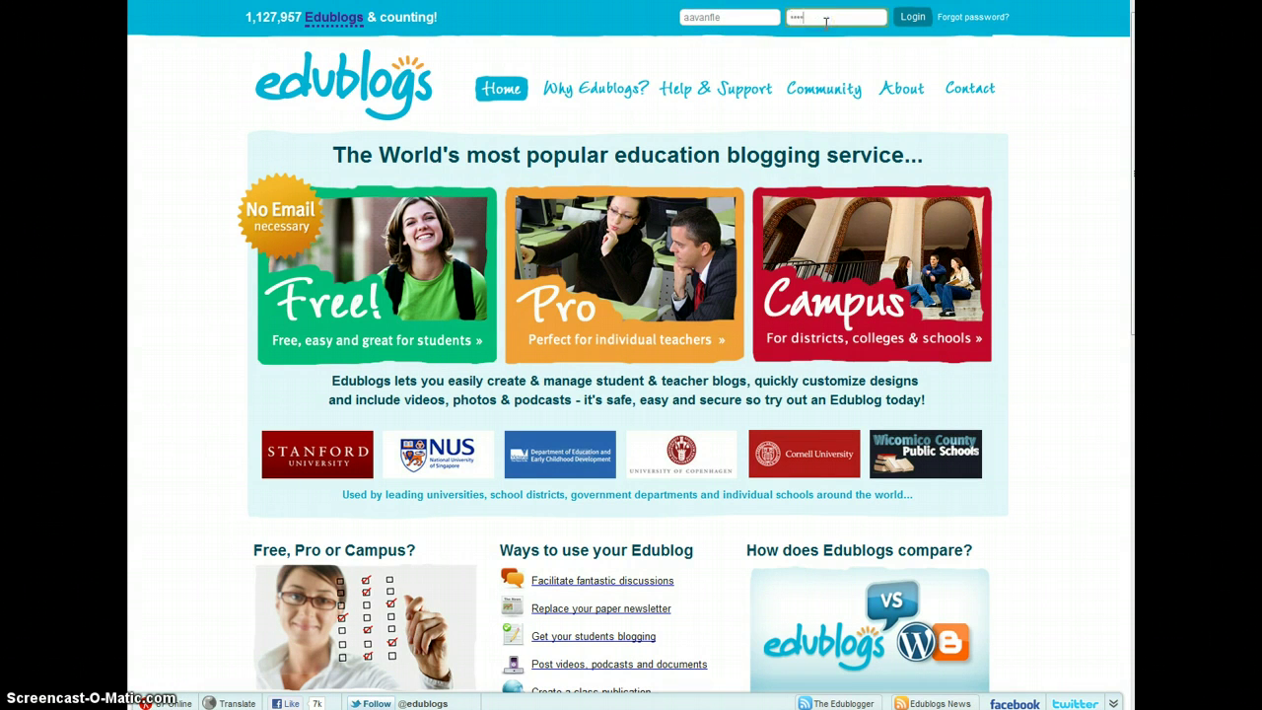
click(797, 18)
click(907, 17)
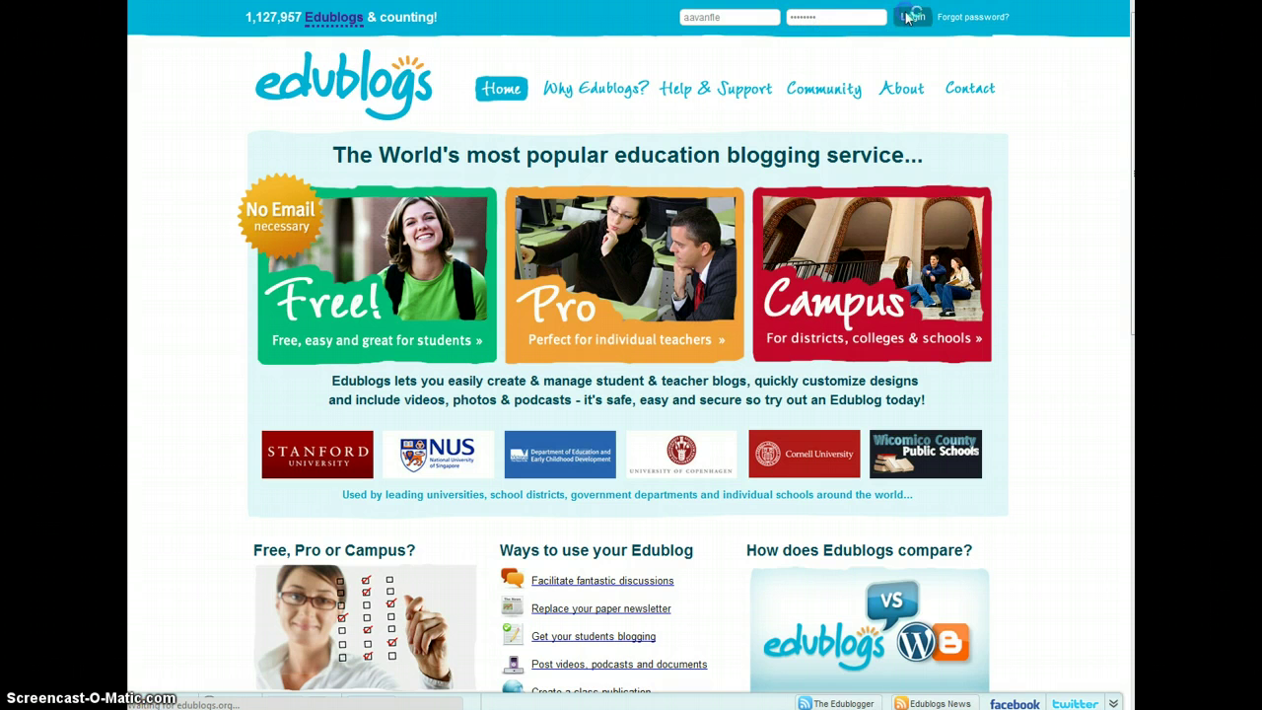
click(908, 18)
click(935, 15)
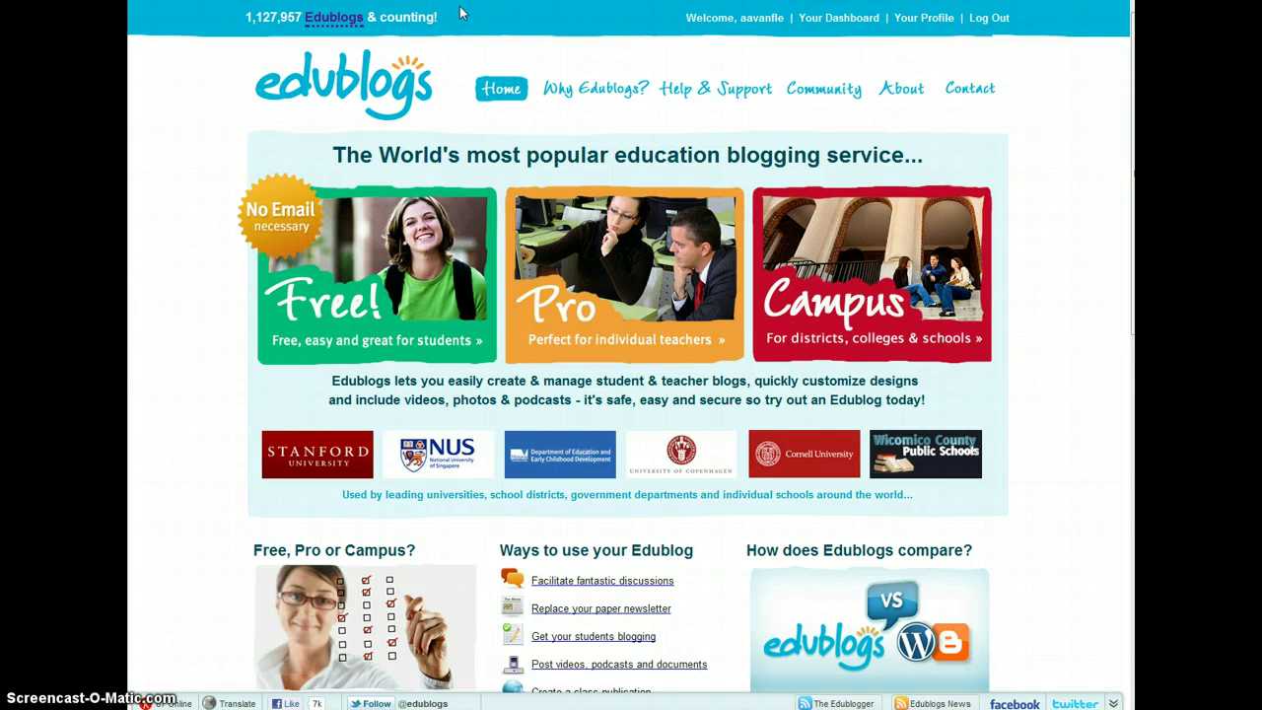
- Open Your Dashboard for the blog and activate easy mode
click(832, 21)
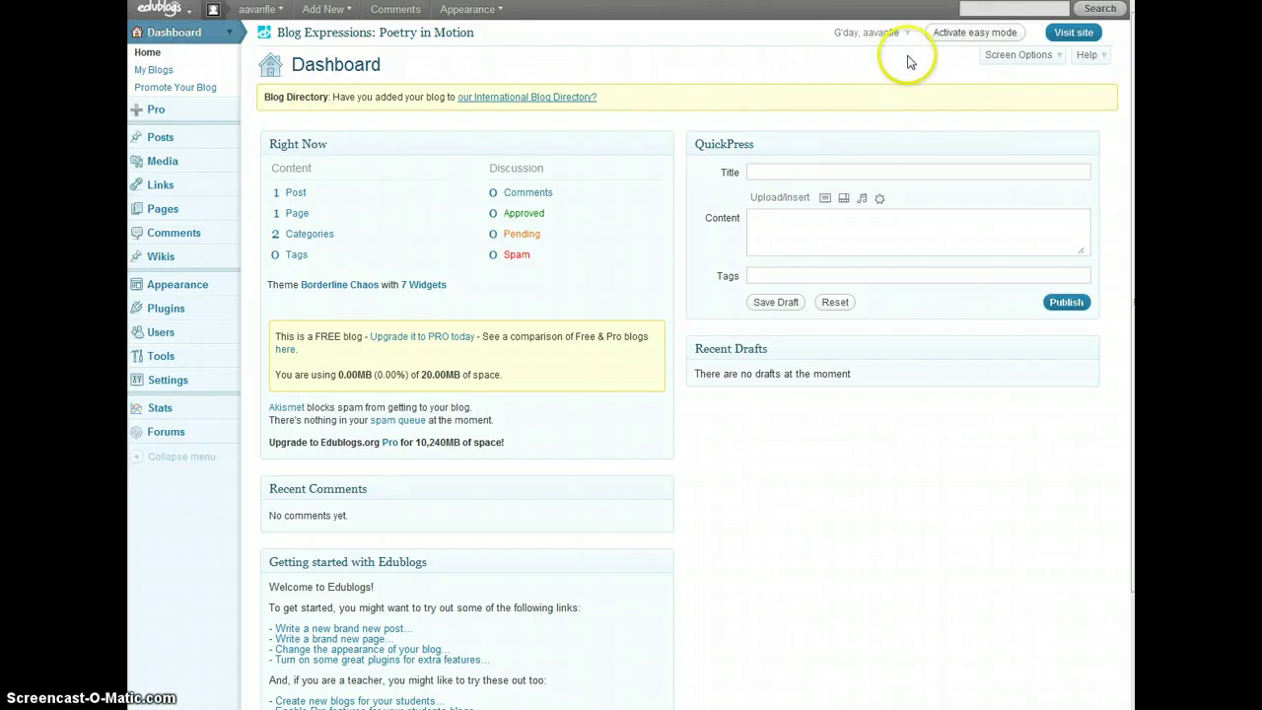
click(940, 36)
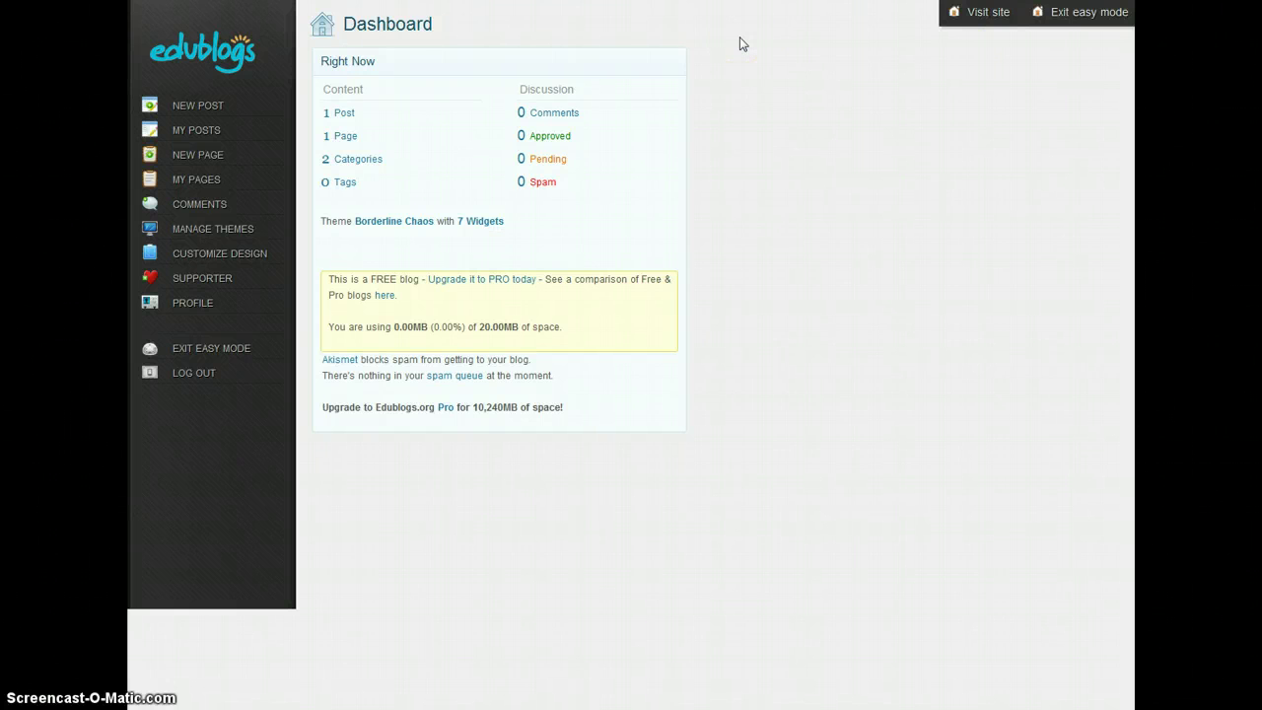
- Visit the live Poetry in Motion site and scroll through the 'Michael's Shoe' post
click(982, 22)
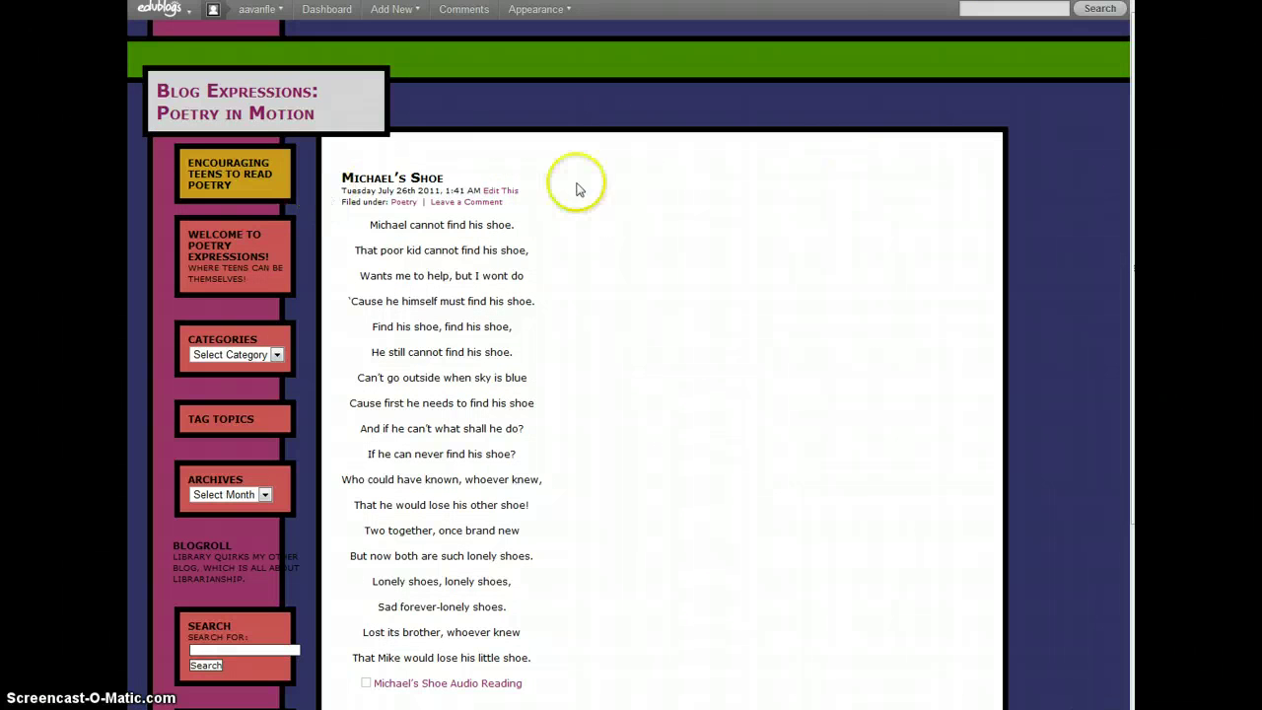
scroll(669, 353, down, 3)
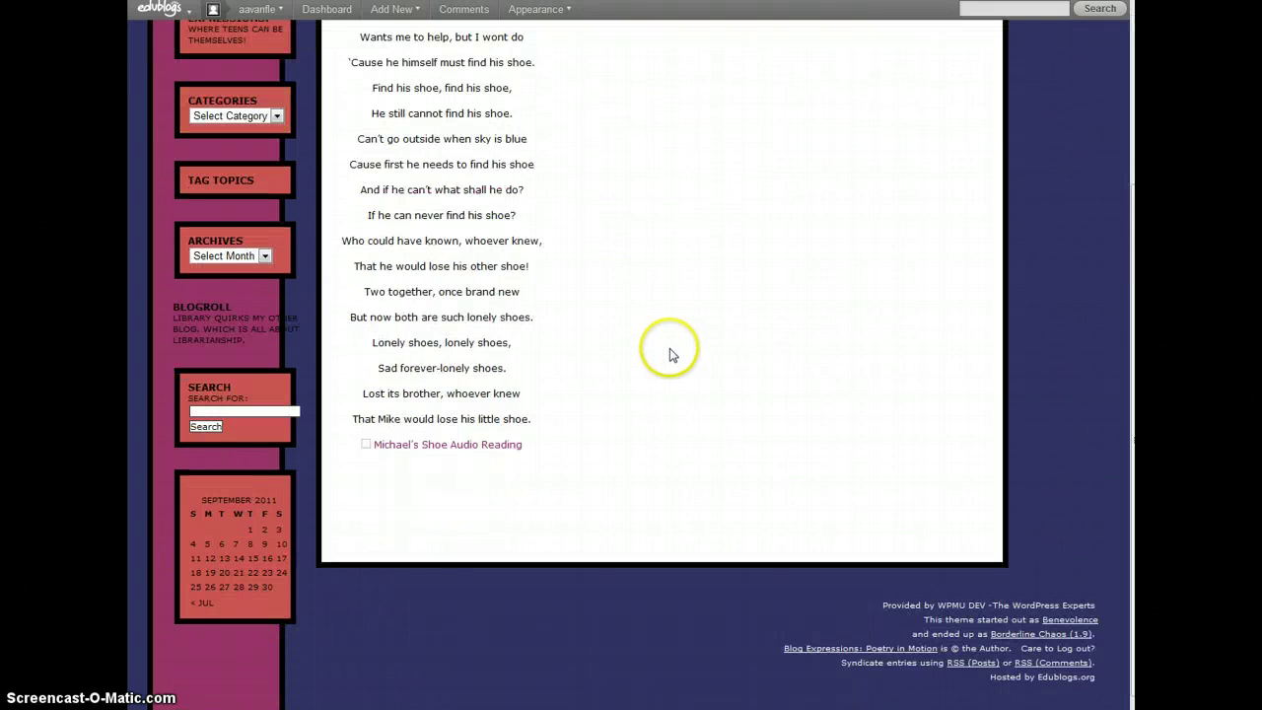
scroll(669, 355, up, 3)
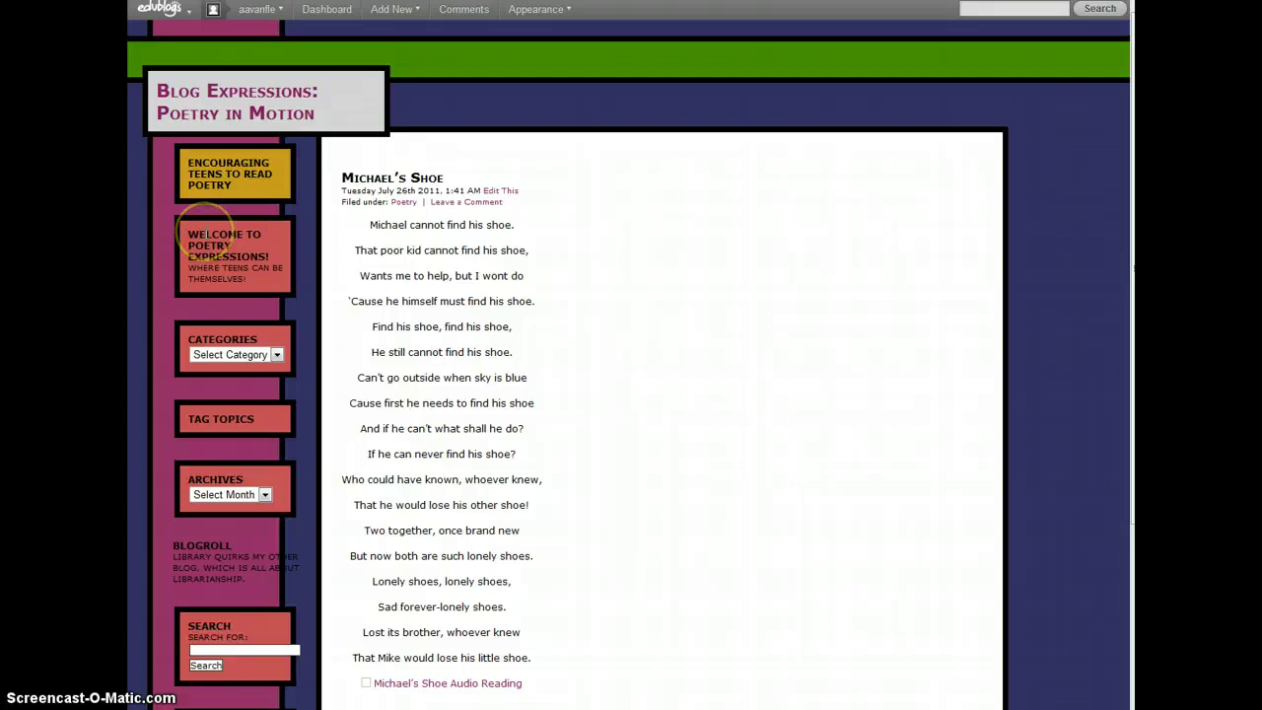
scroll(174, 265, down, 1)
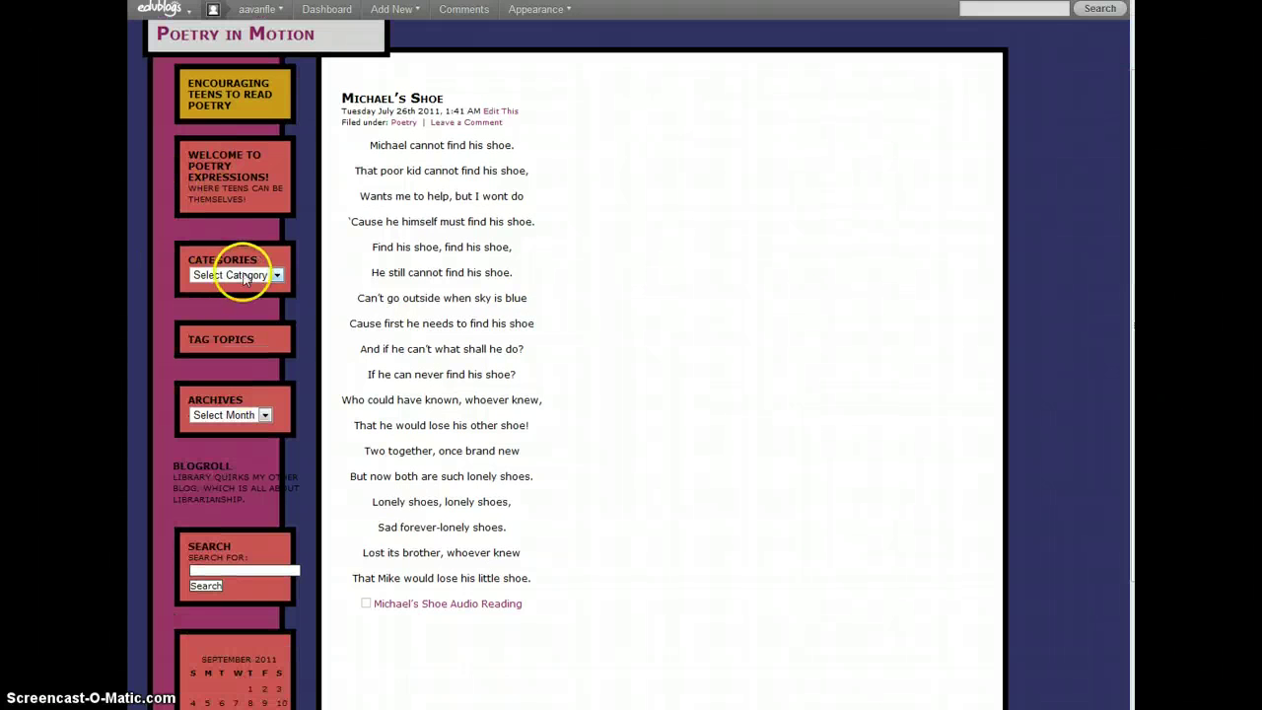
- Open and close the sidebar Categories and Archives dropdowns without choosing anything
click(277, 276)
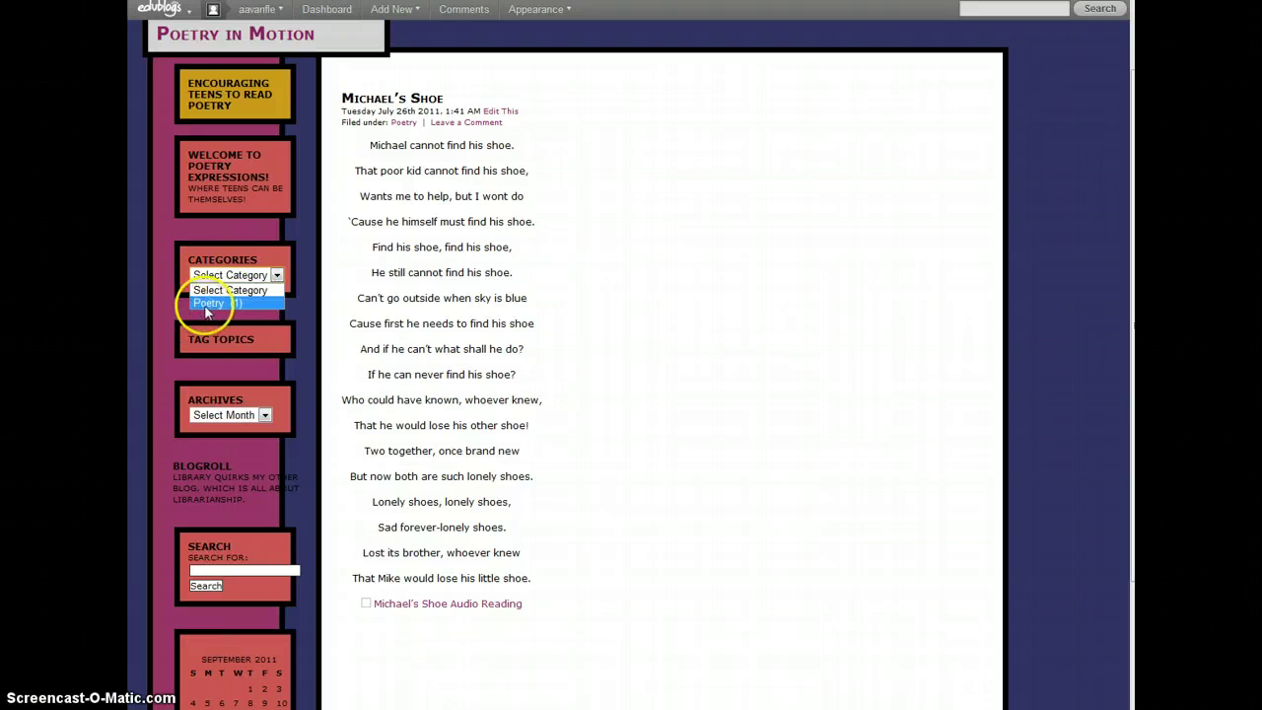
click(278, 277)
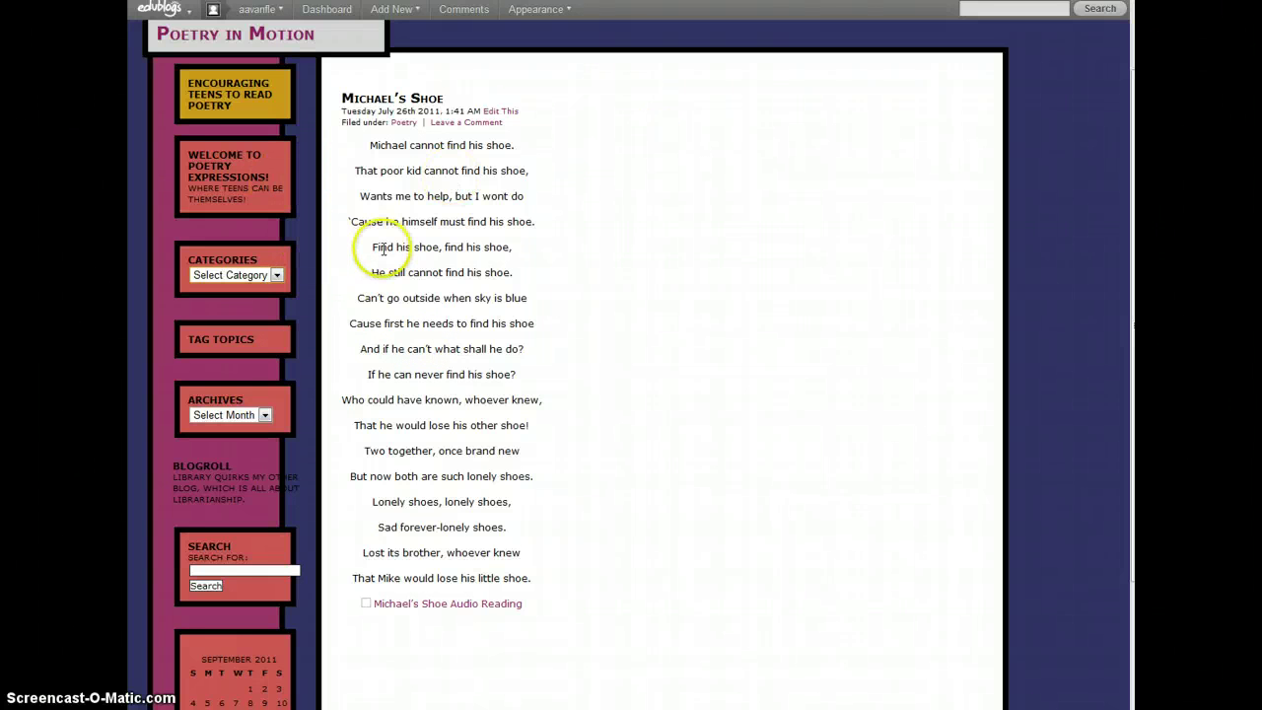
scroll(286, 352, down, 1)
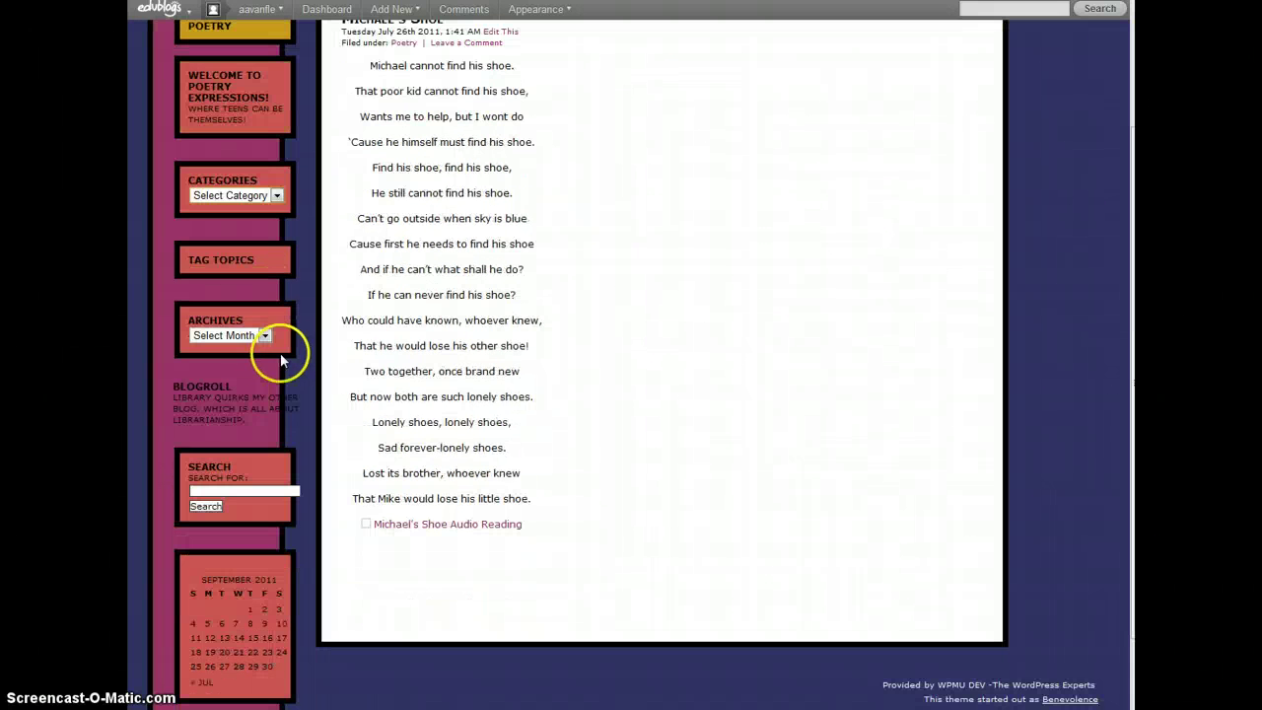
click(264, 336)
click(267, 335)
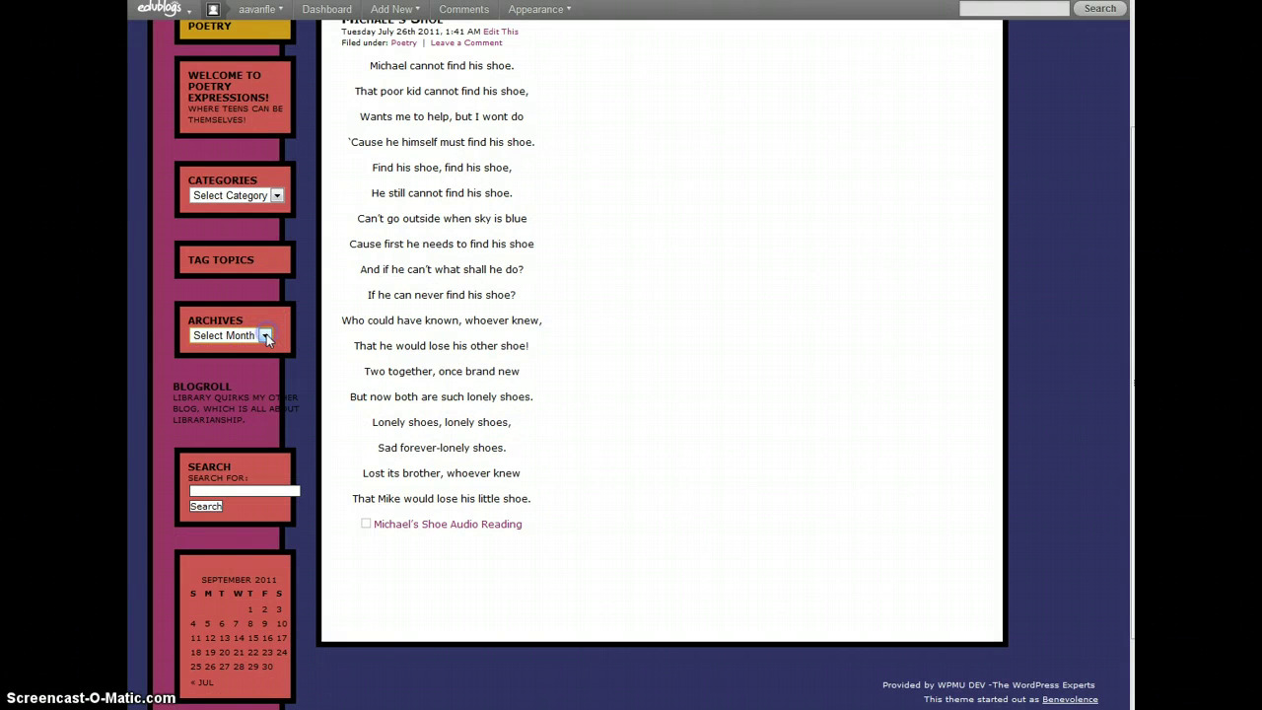
scroll(235, 355, down, 1)
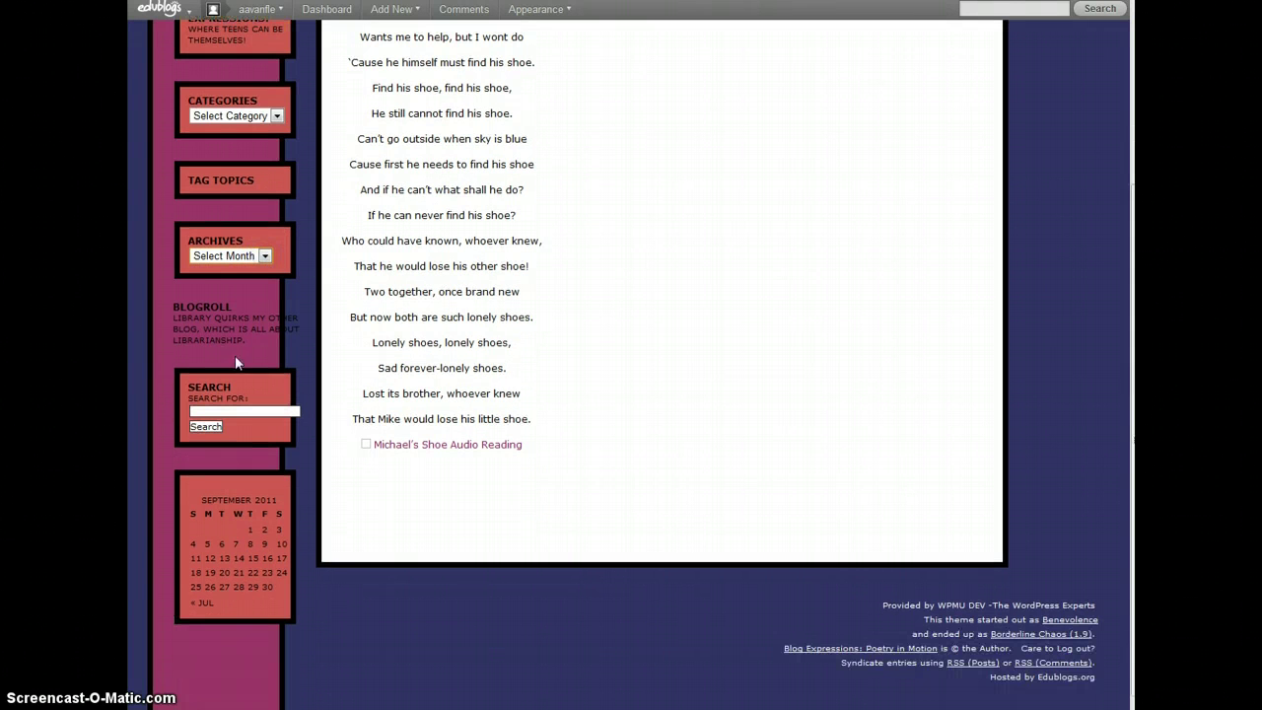
click(198, 322)
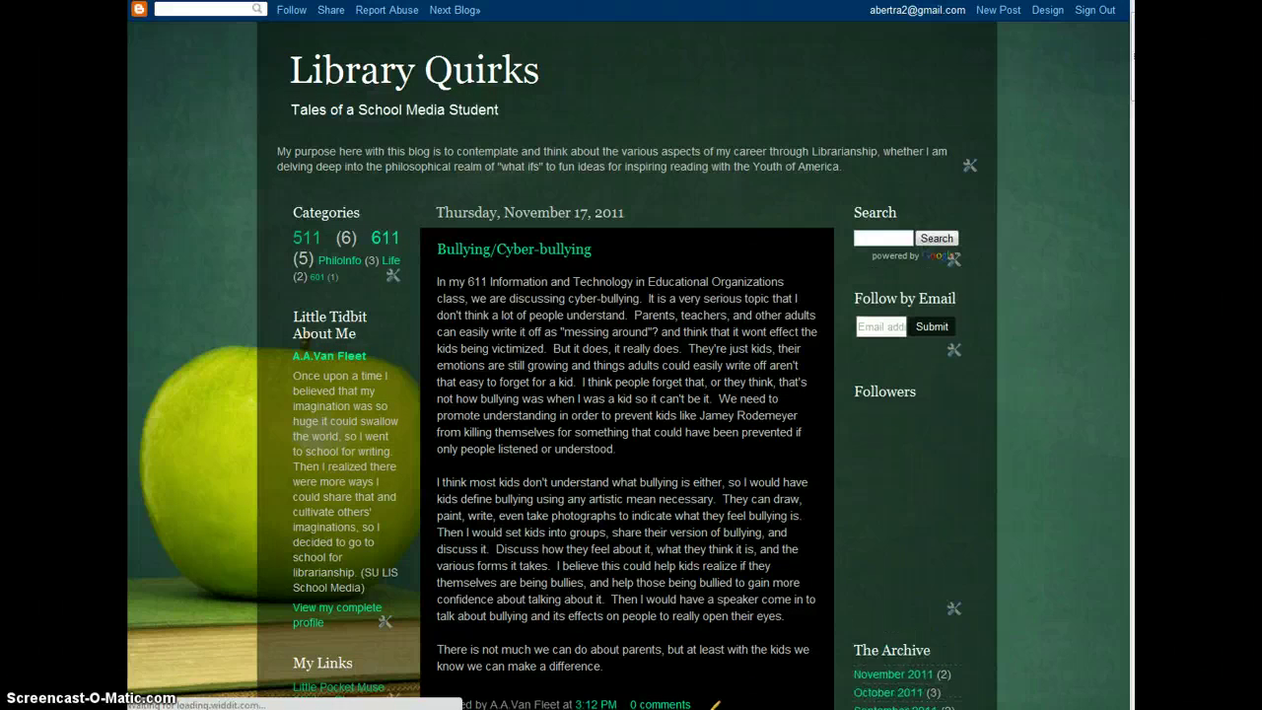
key(alt+Left)
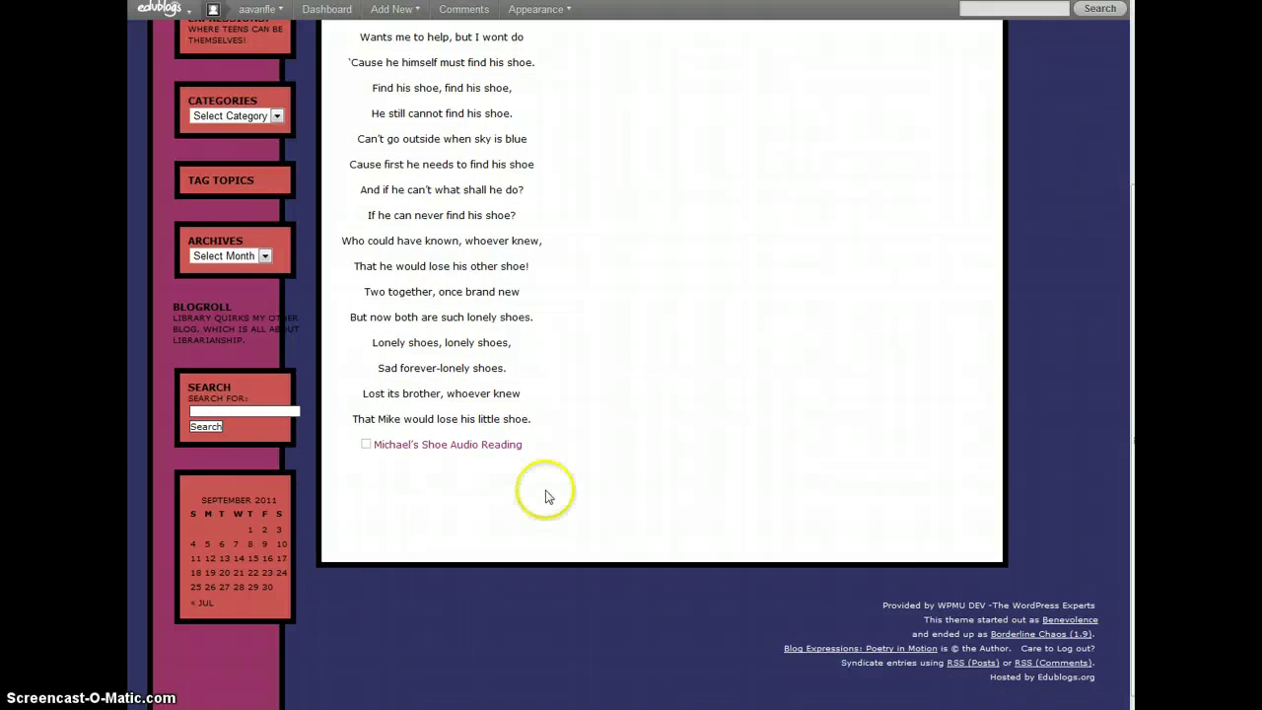
- Go to Manage Themes and preview the Citrus IslandWP theme on the poetry blog
scroll(520, 418, up, 3)
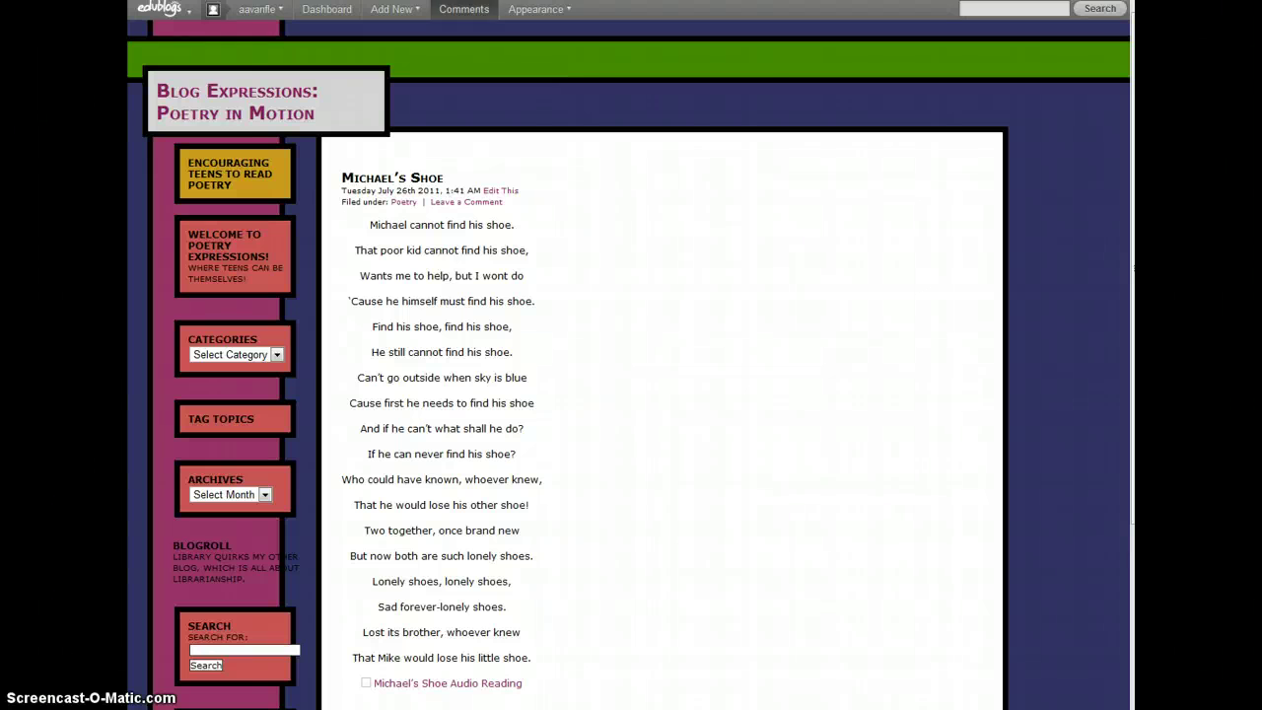
mouse_move(160, 8)
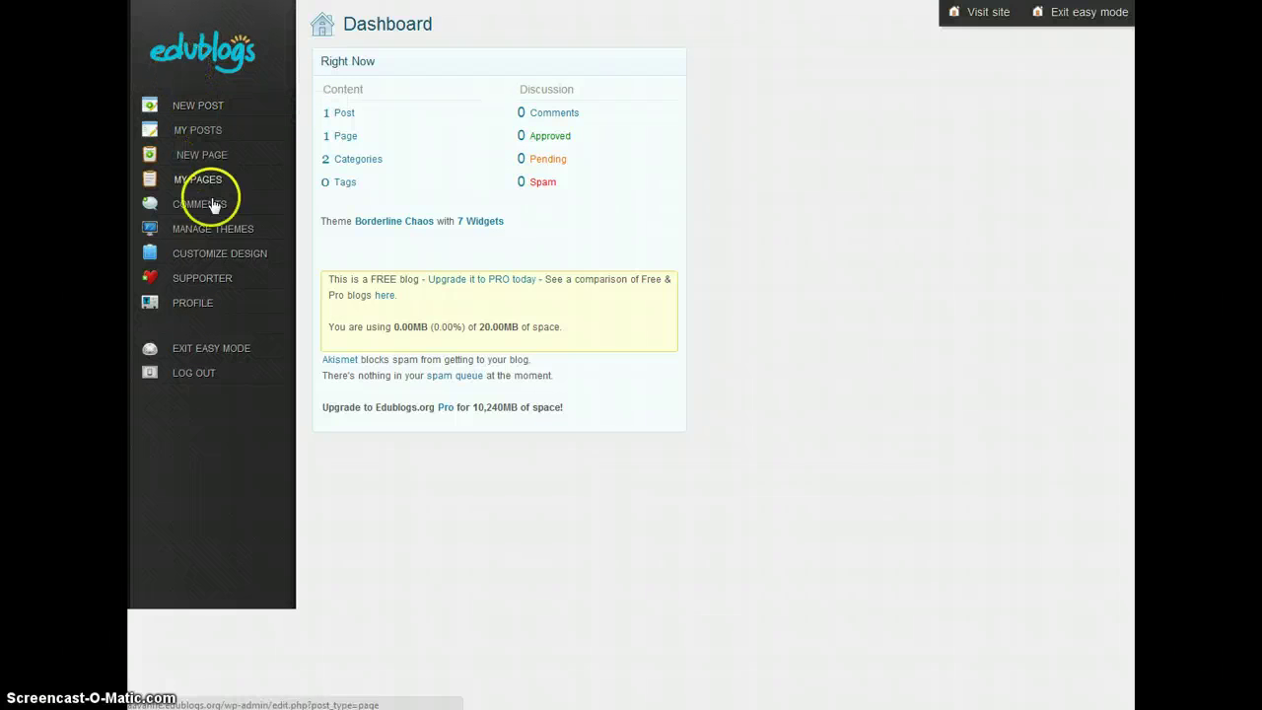
click(216, 236)
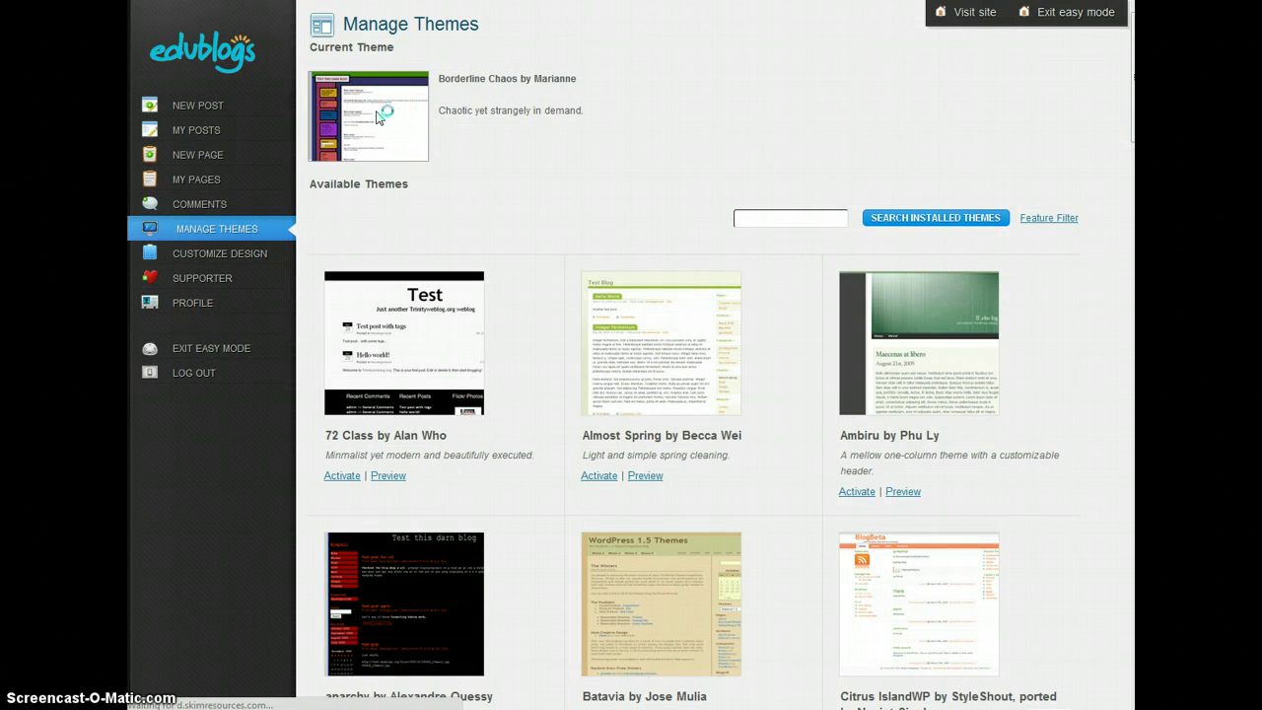
scroll(549, 189, down, 3)
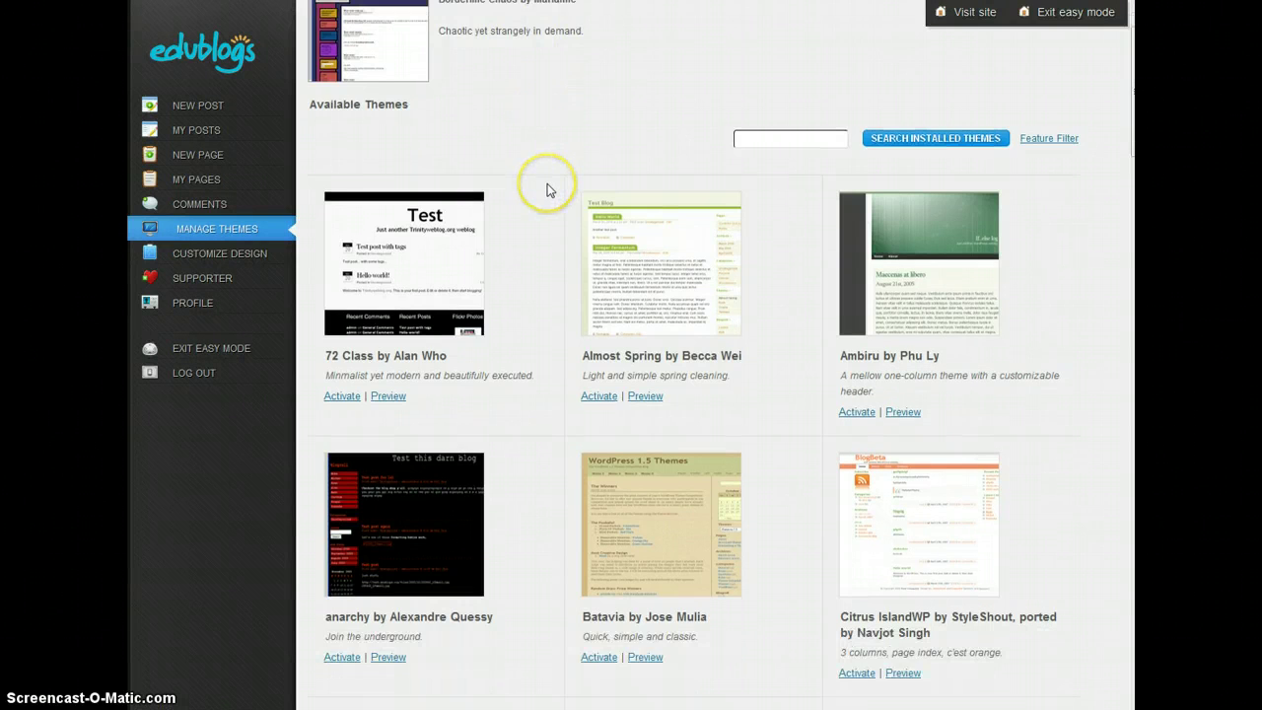
scroll(549, 189, down, 3)
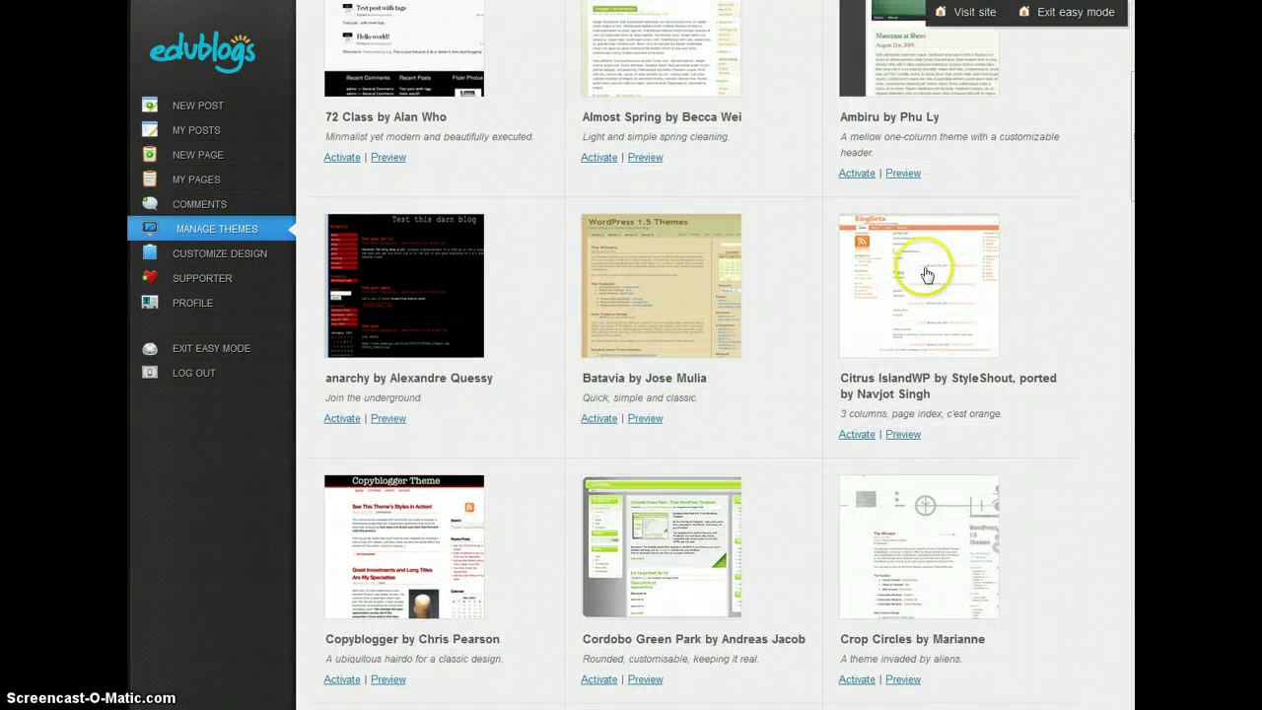
click(896, 285)
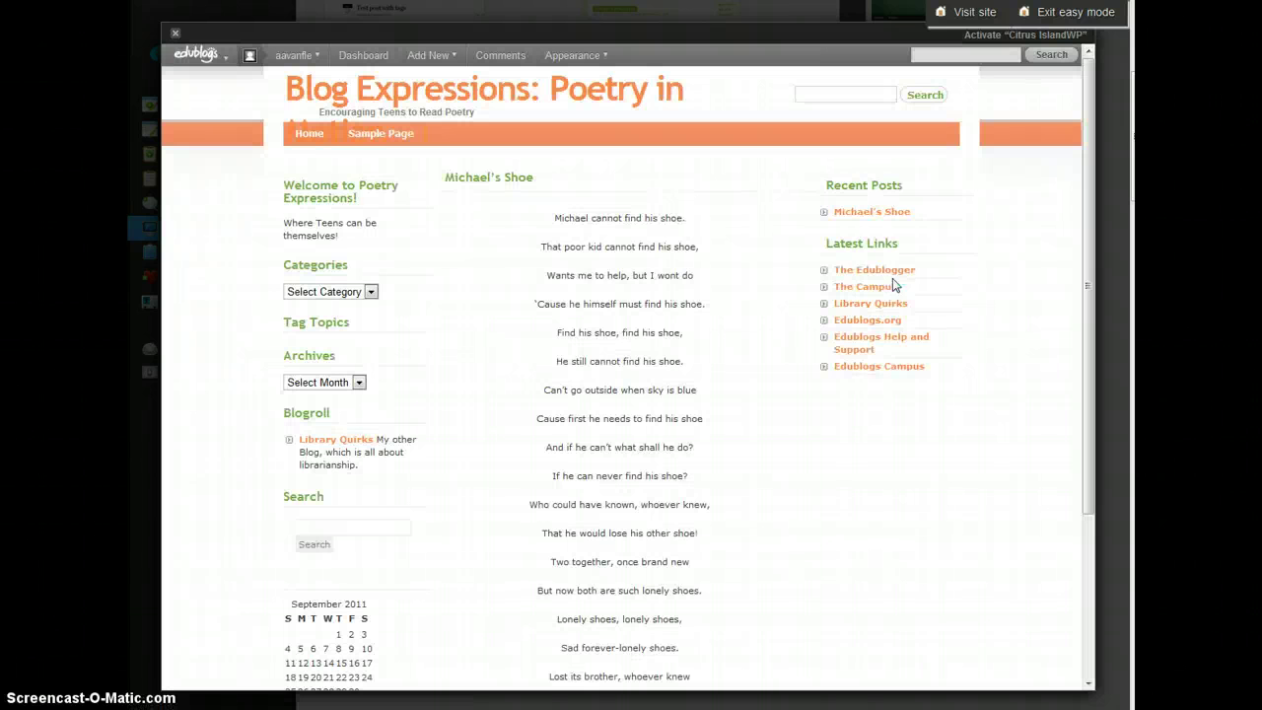
- Look over the Citrus IslandWP preview, then close it to return to the theme list
scroll(585, 316, down, 3)
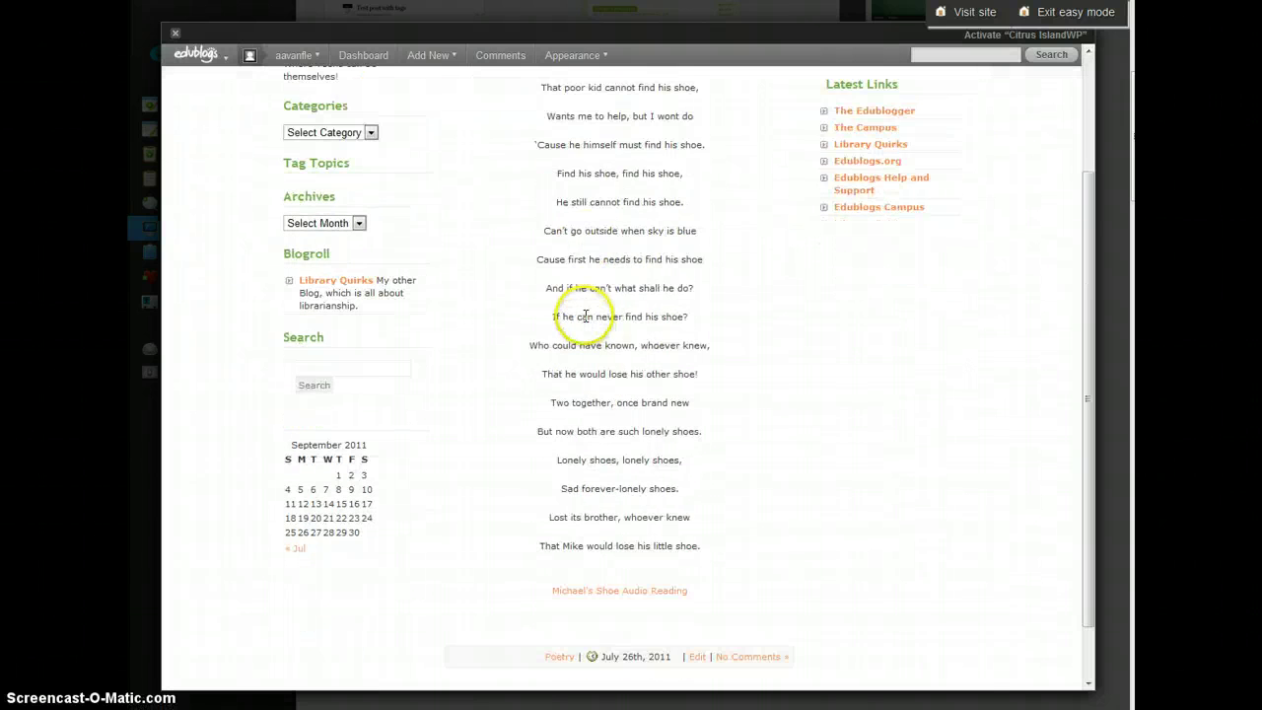
scroll(586, 323, down, 2)
scroll(600, 318, up, 5)
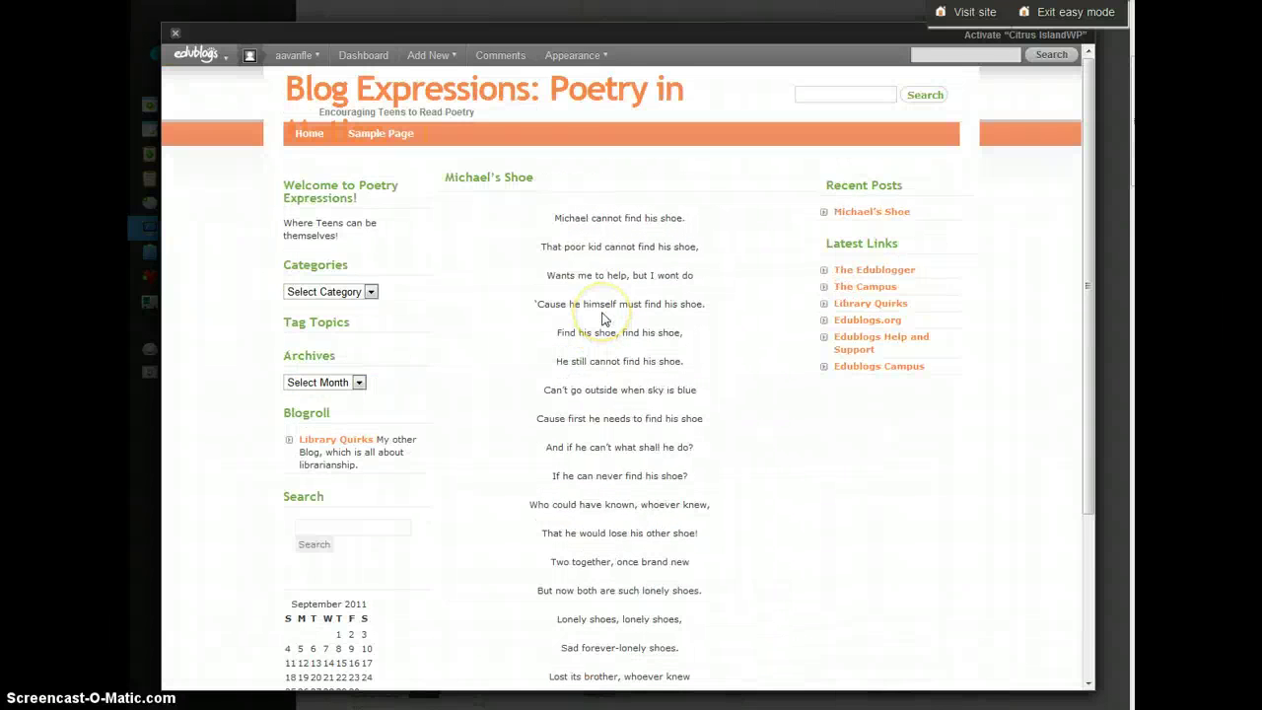
scroll(604, 319, up, 1)
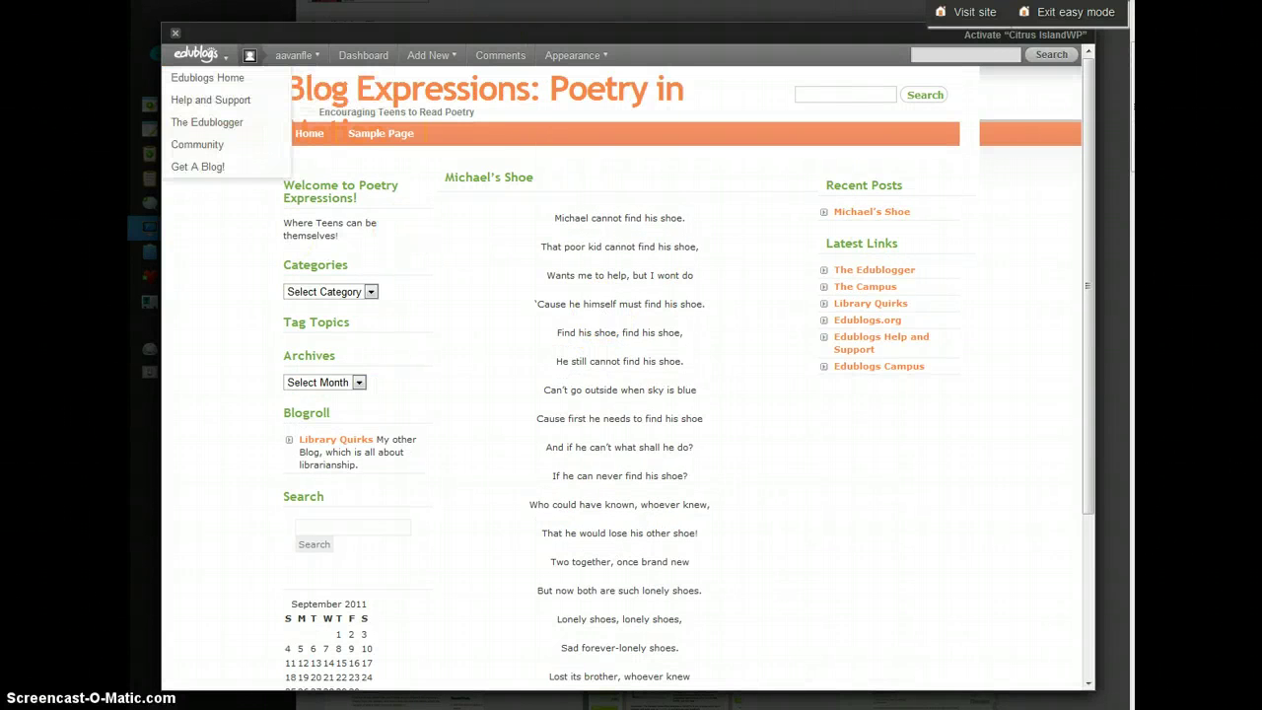
click(174, 32)
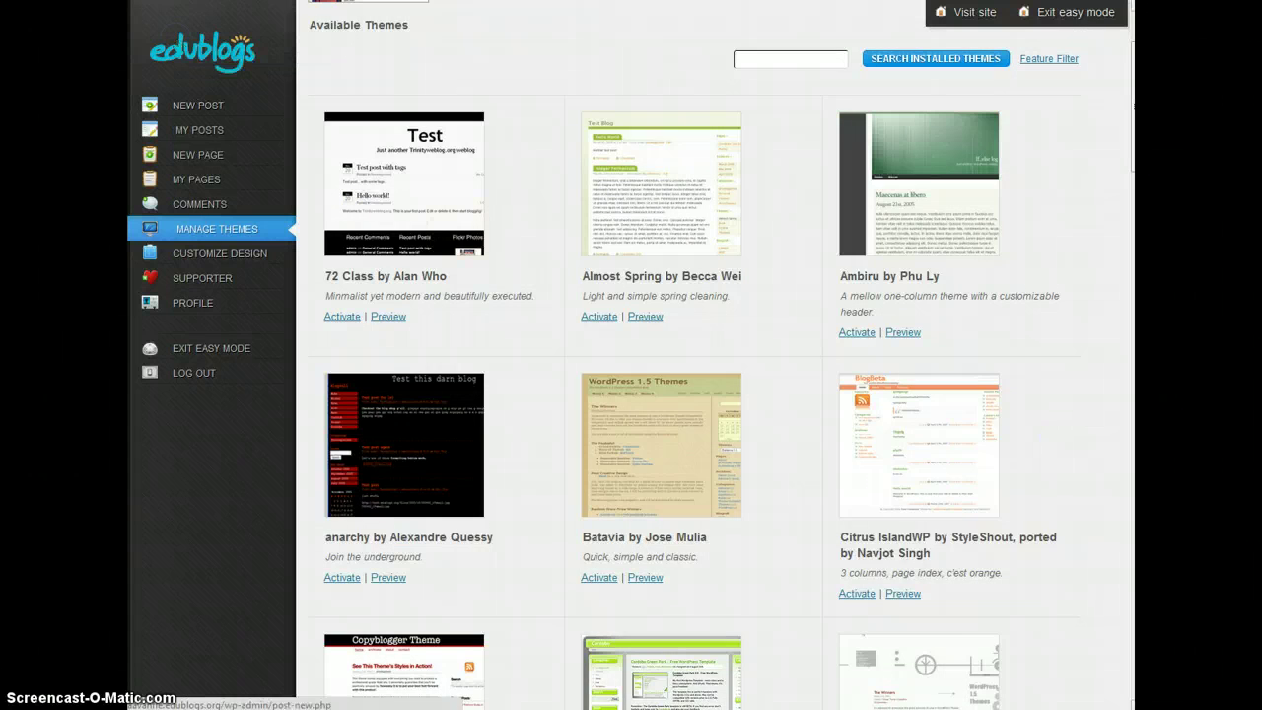
scroll(838, 434, down, 3)
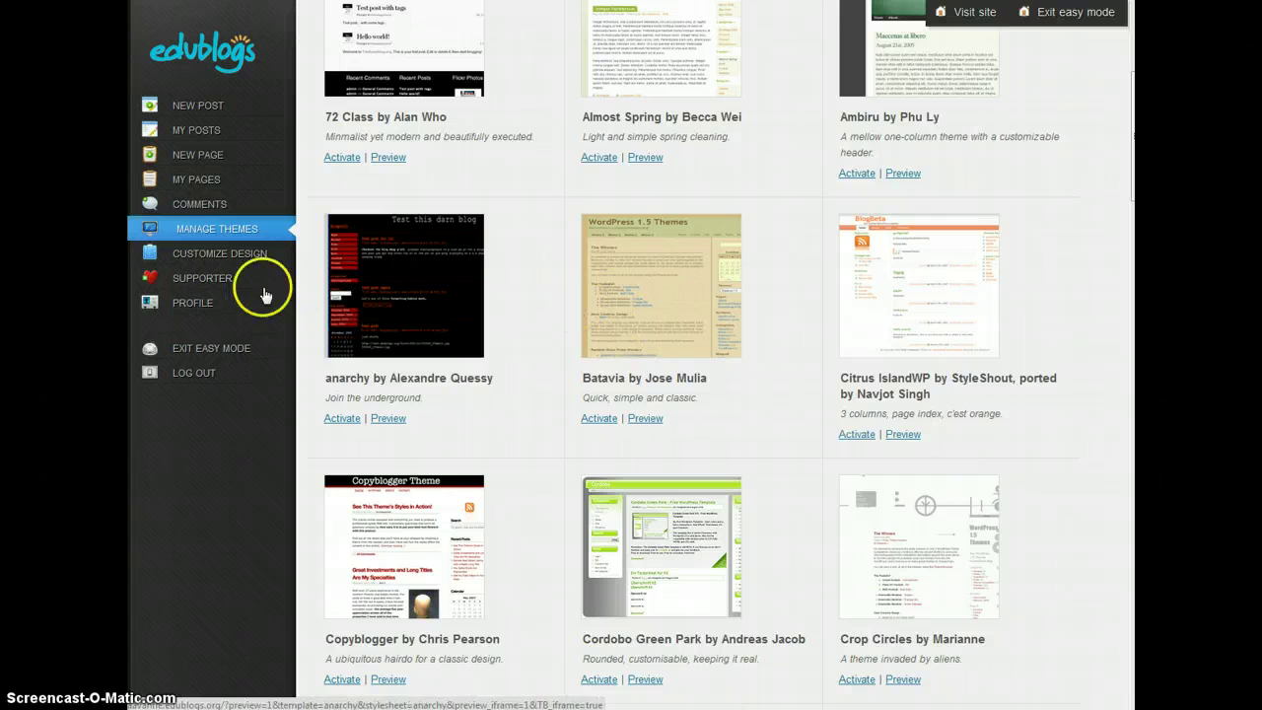
- Open Customize Design to view available widgets and the seven widgets in Sidebar 1
click(232, 258)
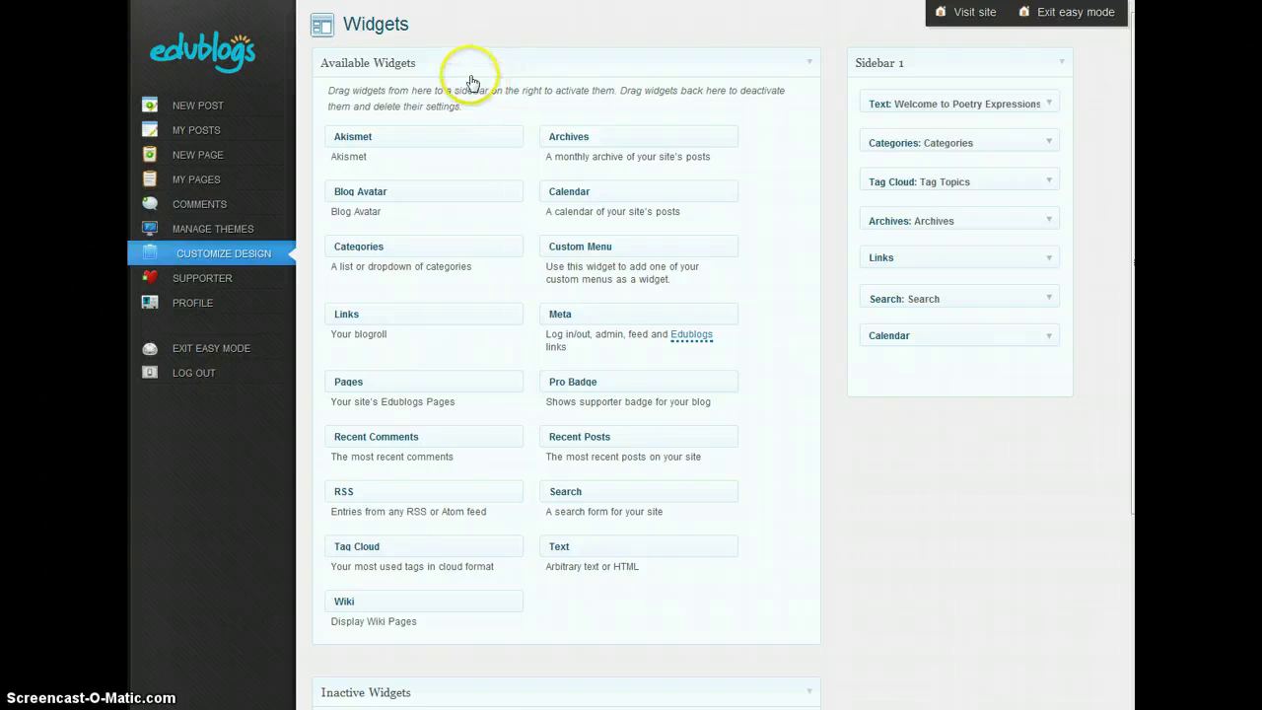
scroll(473, 105, down, 1)
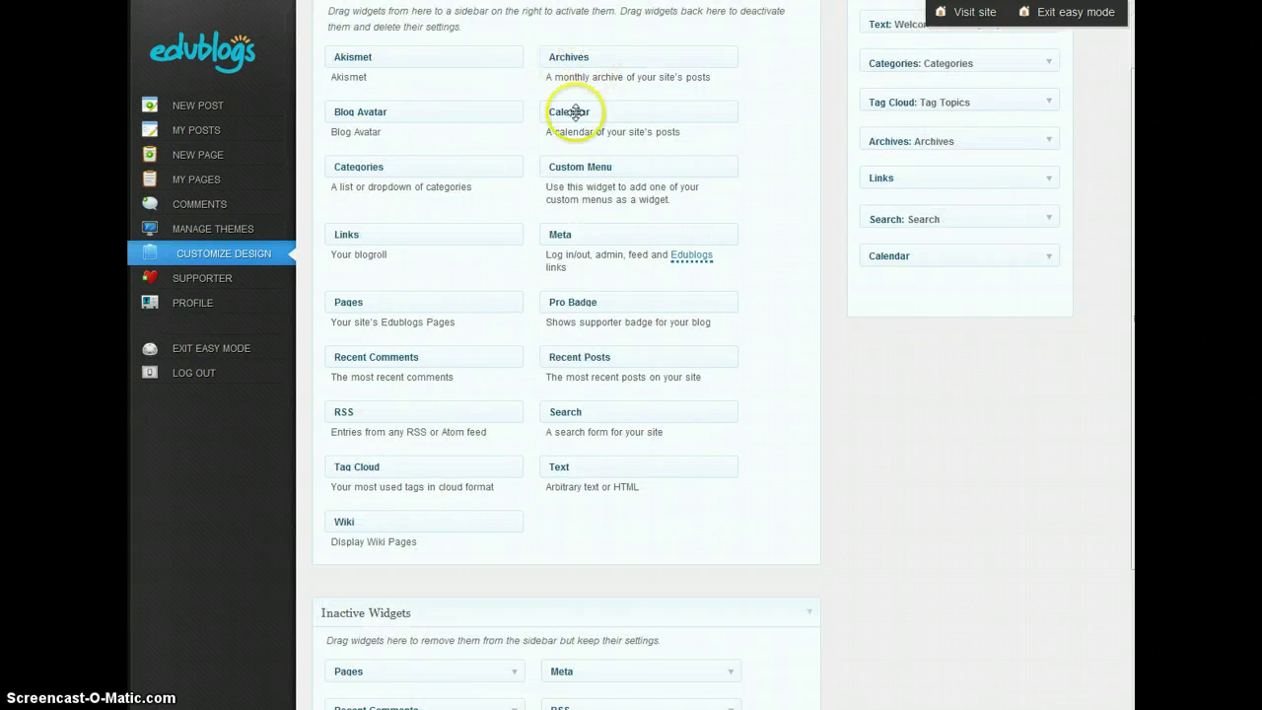
scroll(514, 100, up, 1)
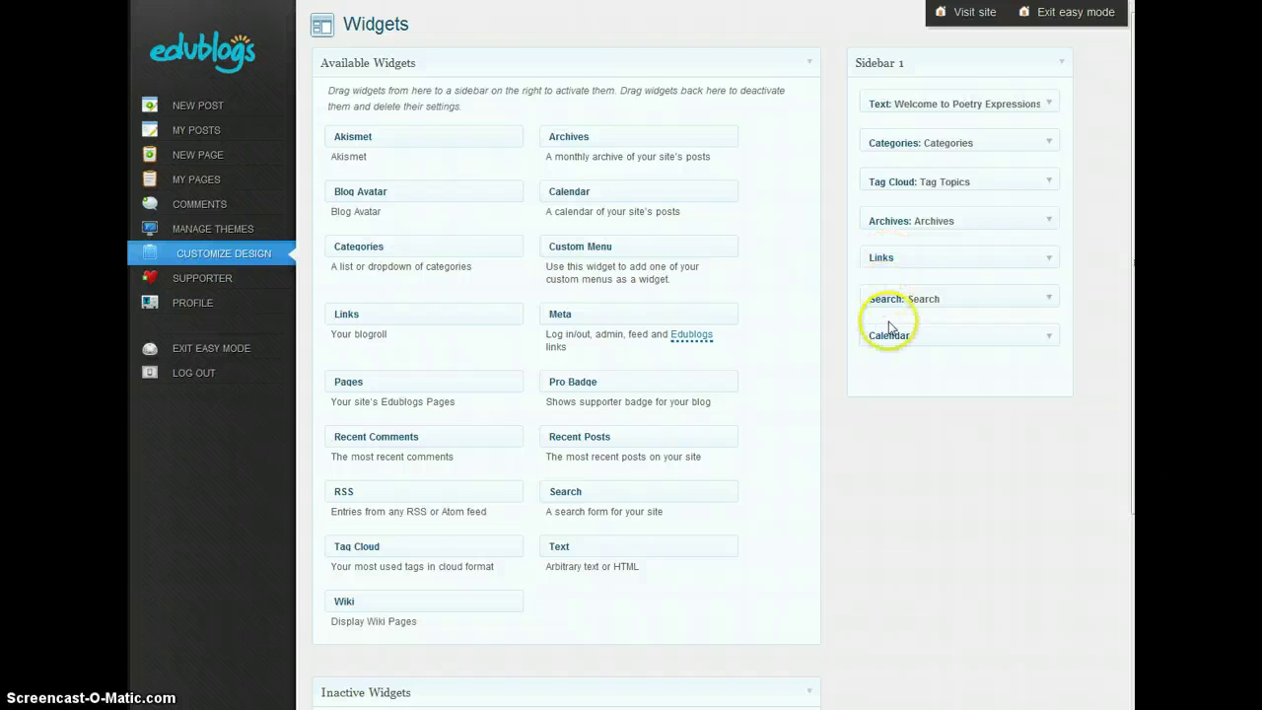
- Expand the 'Welcome to Poetry Expressions!' Text widget, save it unchanged, and close it
click(880, 106)
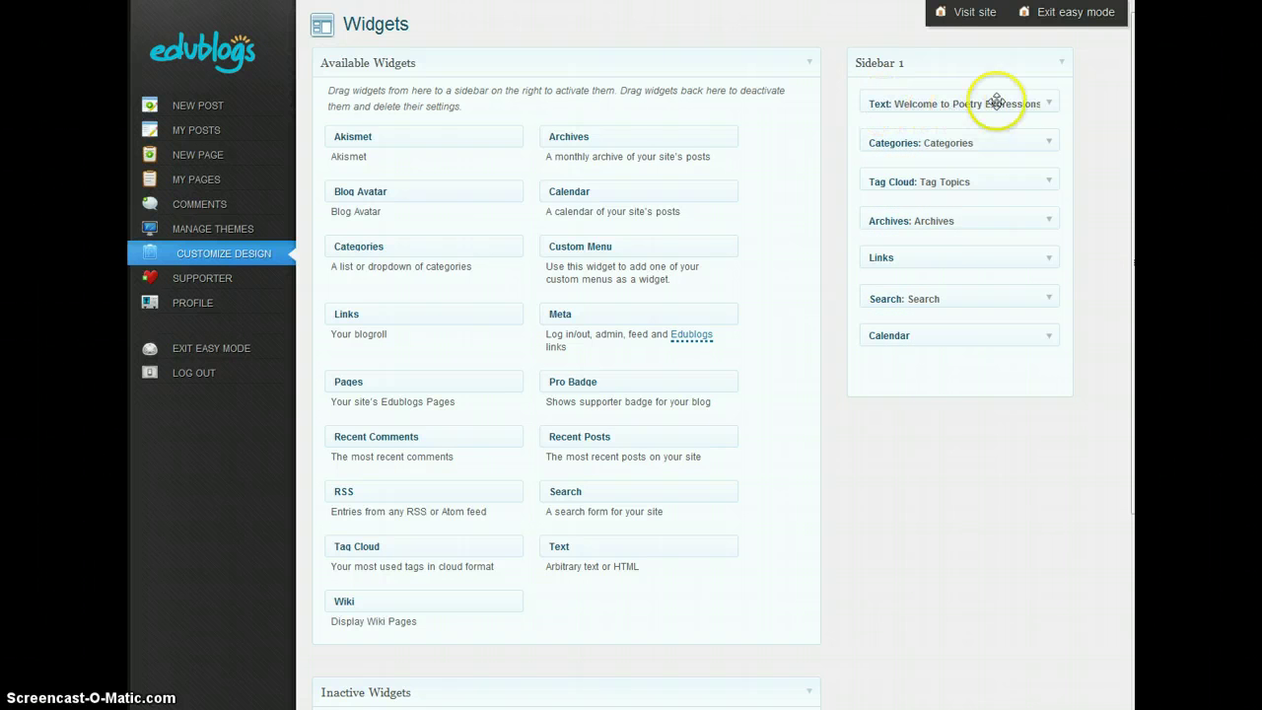
click(1039, 102)
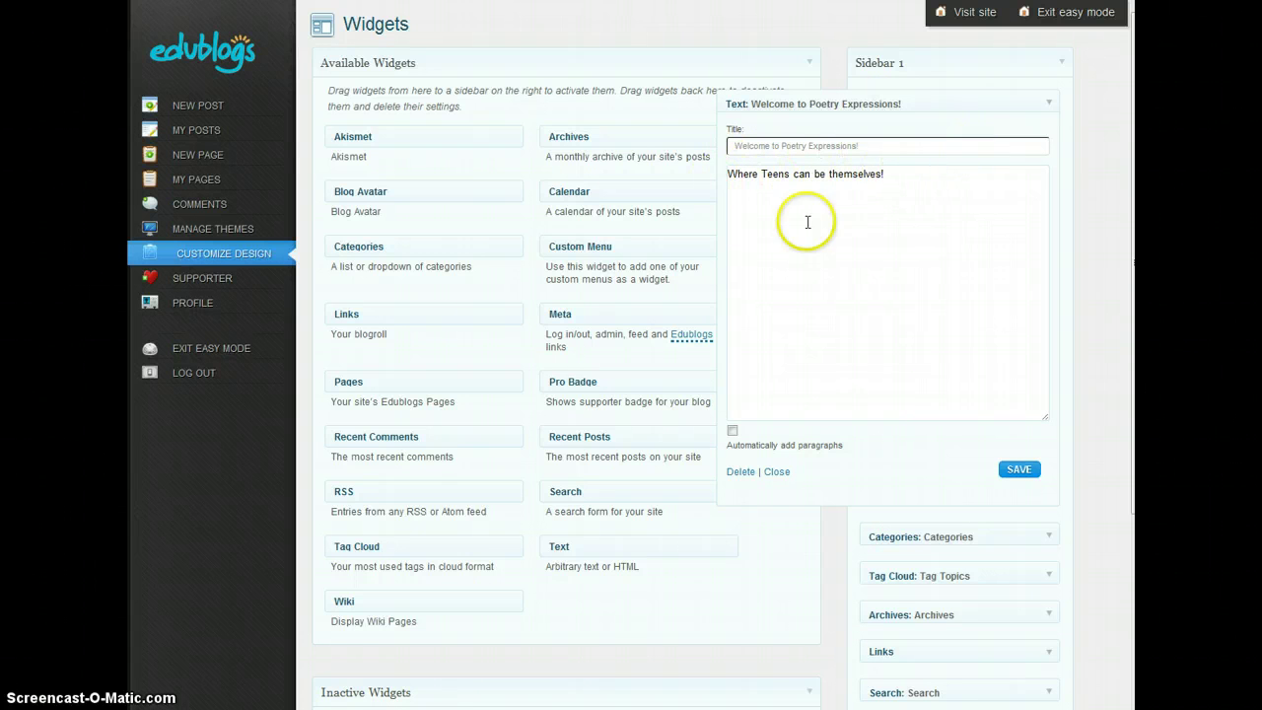
click(1022, 471)
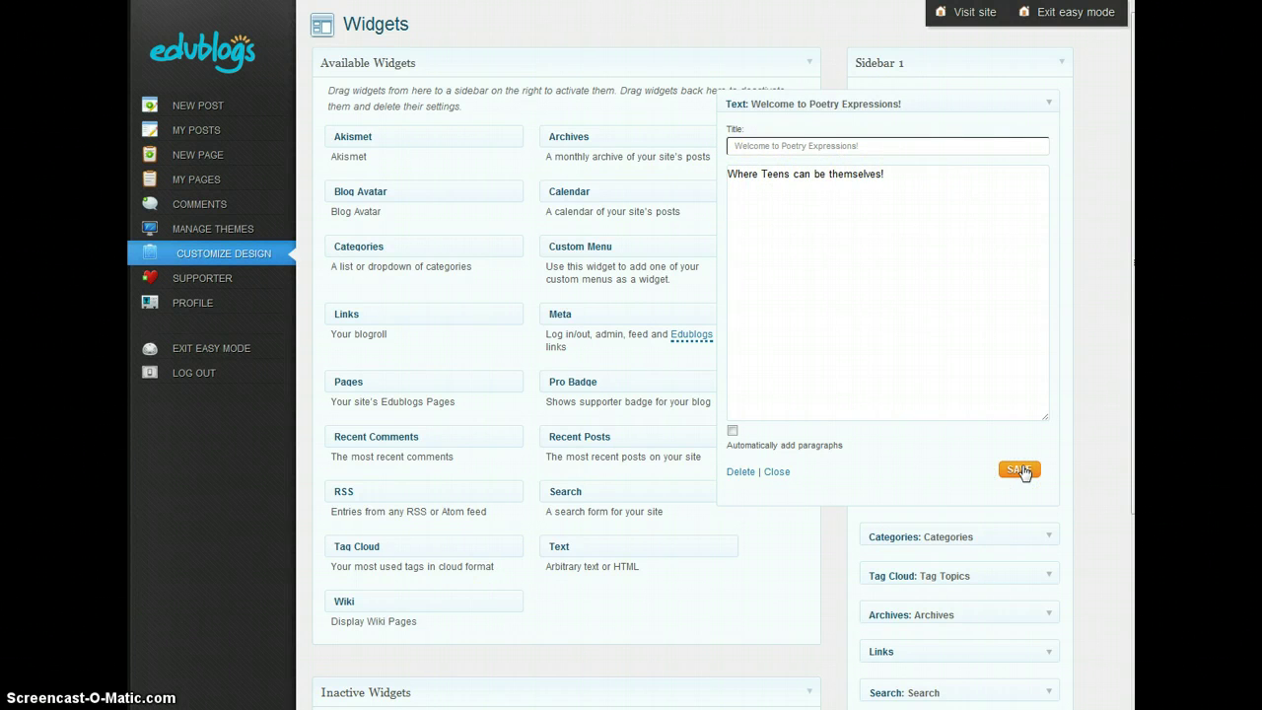
click(777, 471)
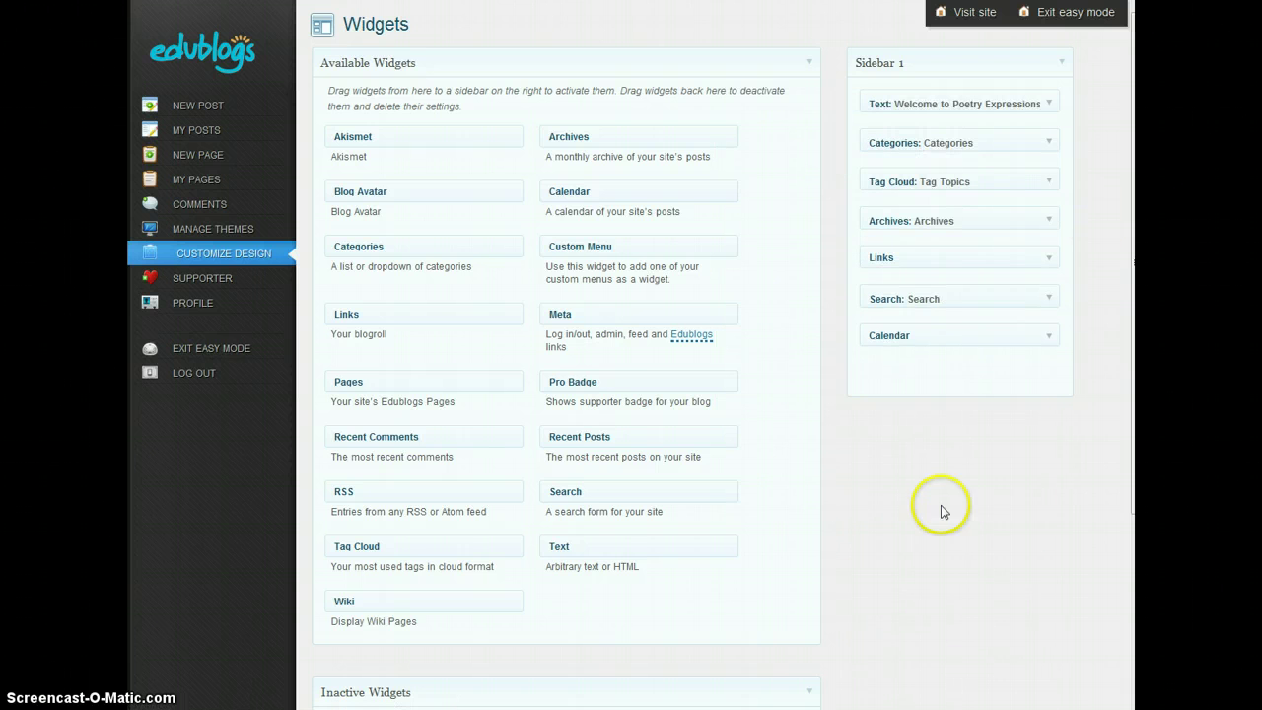
scroll(514, 488, down, 2)
scroll(515, 488, down, 1)
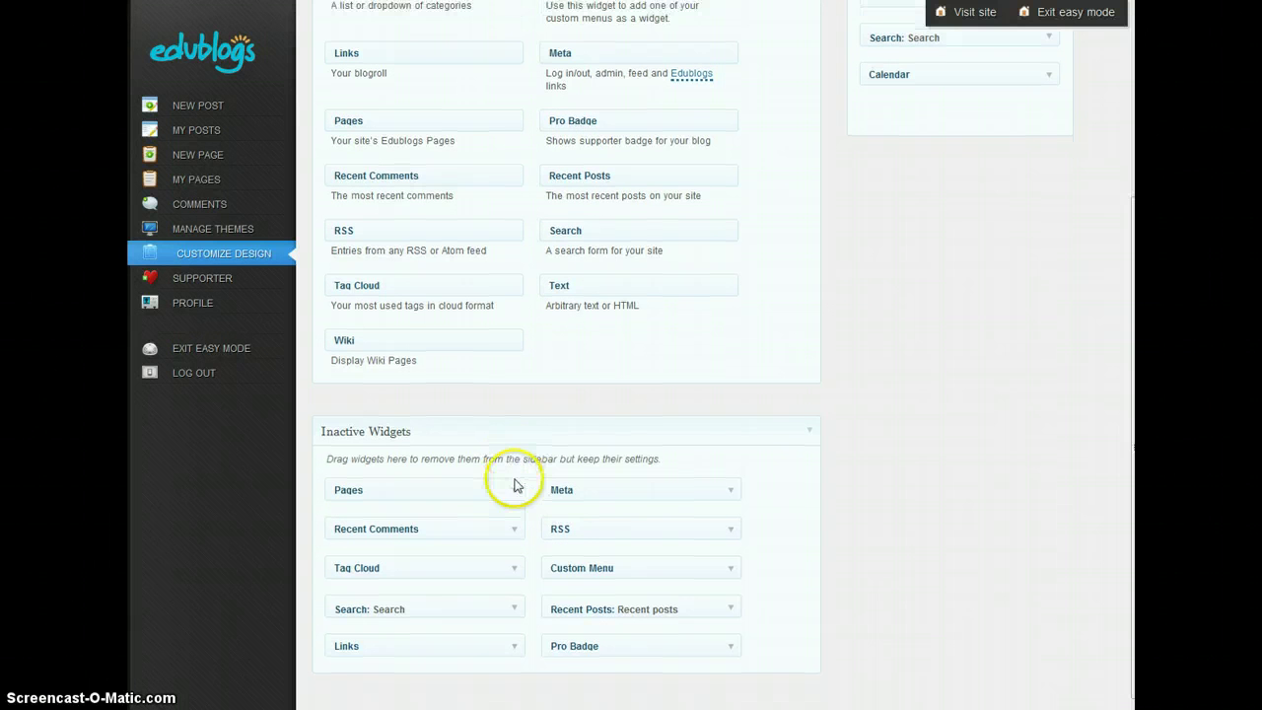
scroll(443, 483, up, 3)
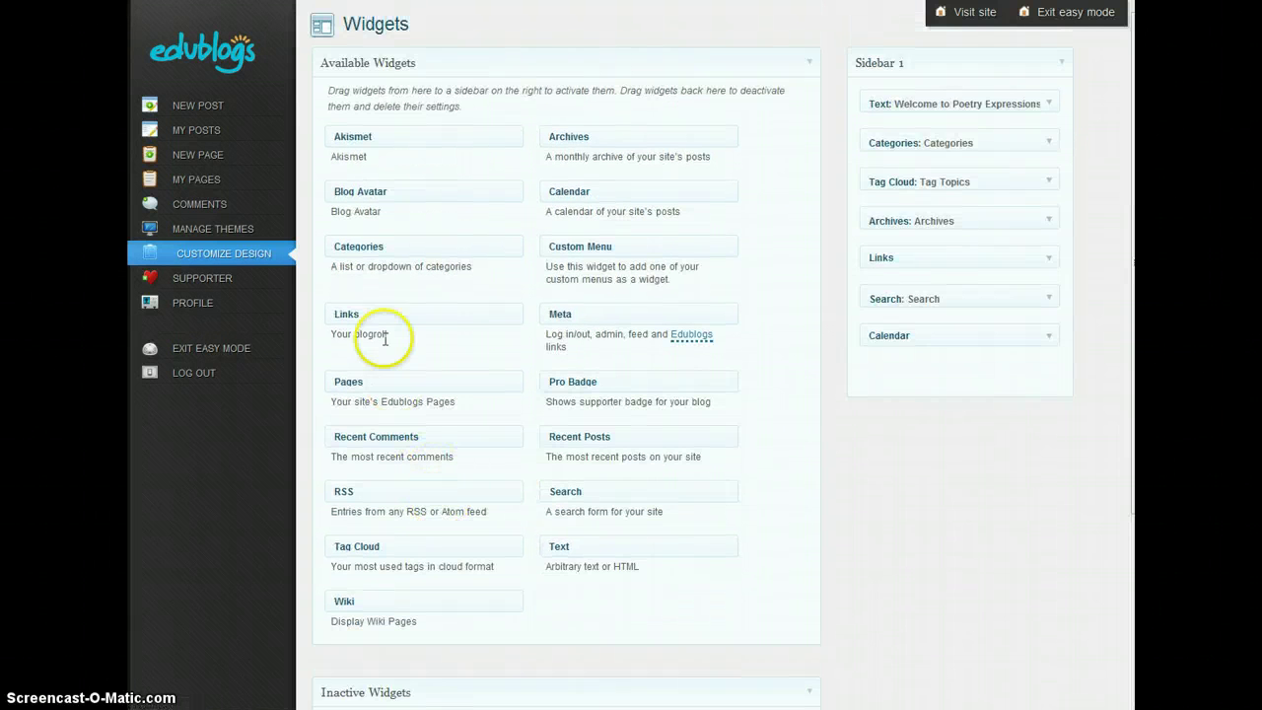
- Open the Profile page and review its personal options, name, contact and biographical fields
click(200, 307)
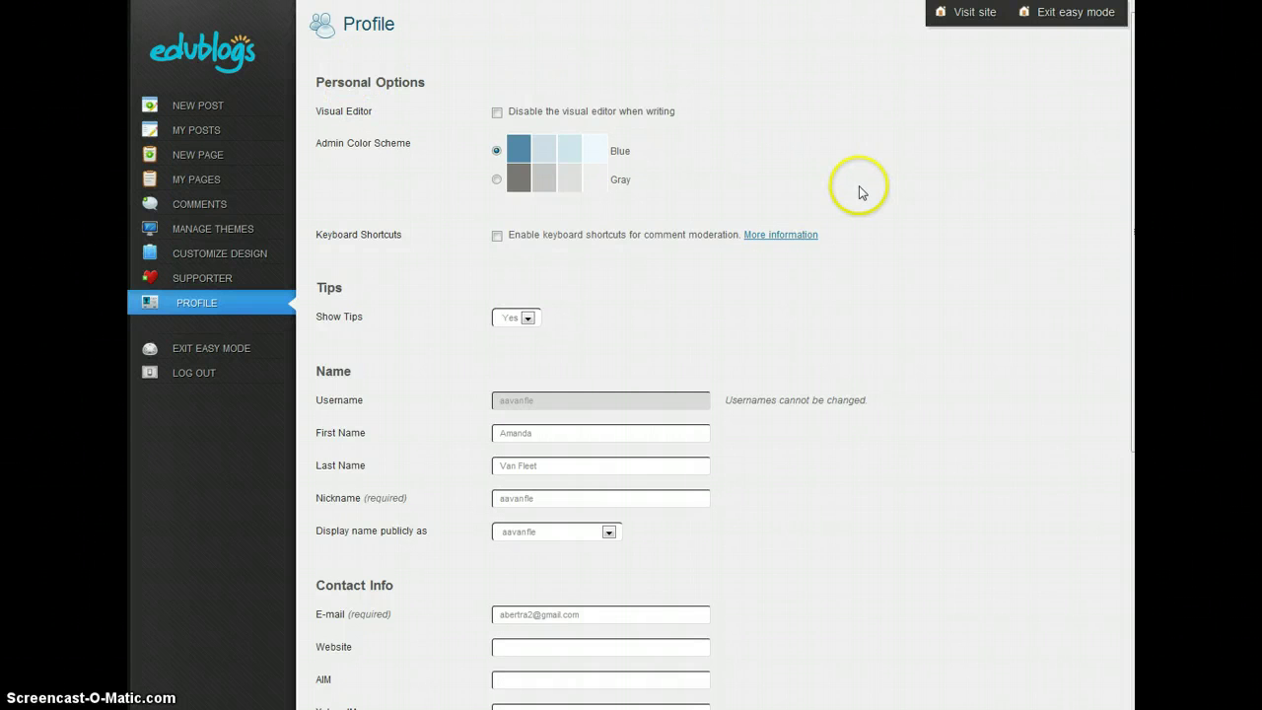
scroll(411, 466, down, 1)
scroll(411, 465, down, 4)
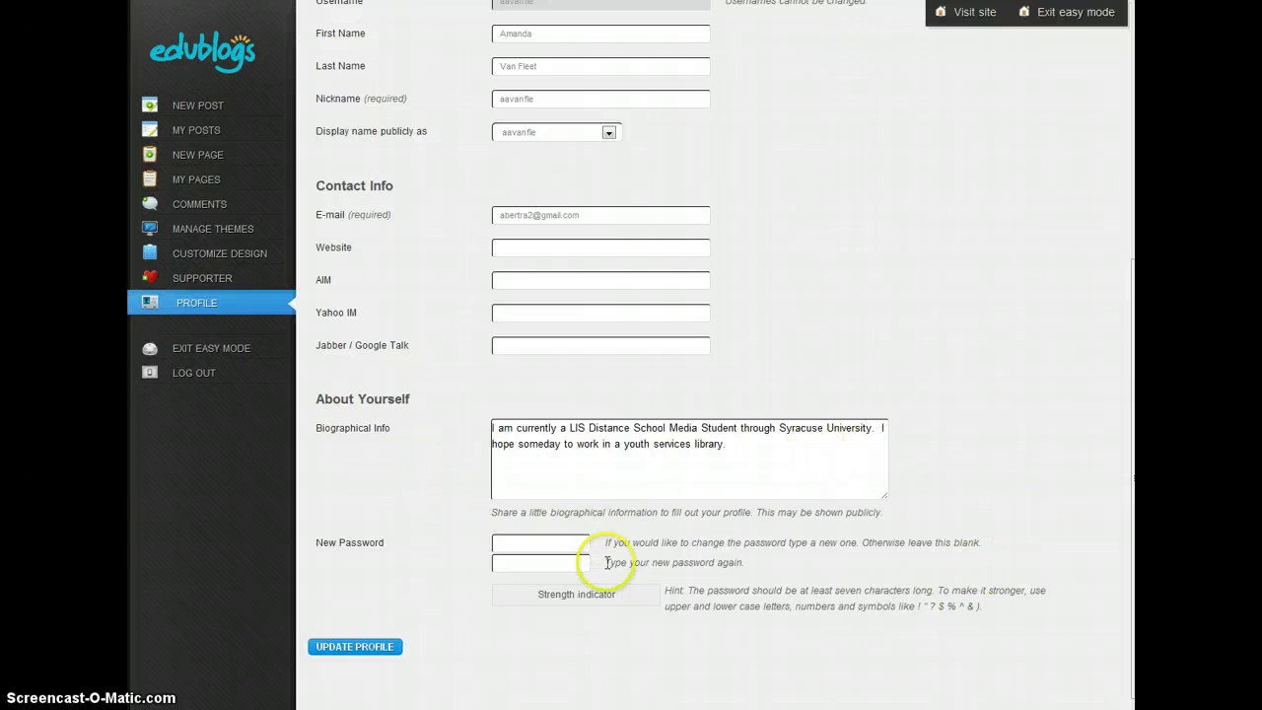
scroll(329, 614, up, 5)
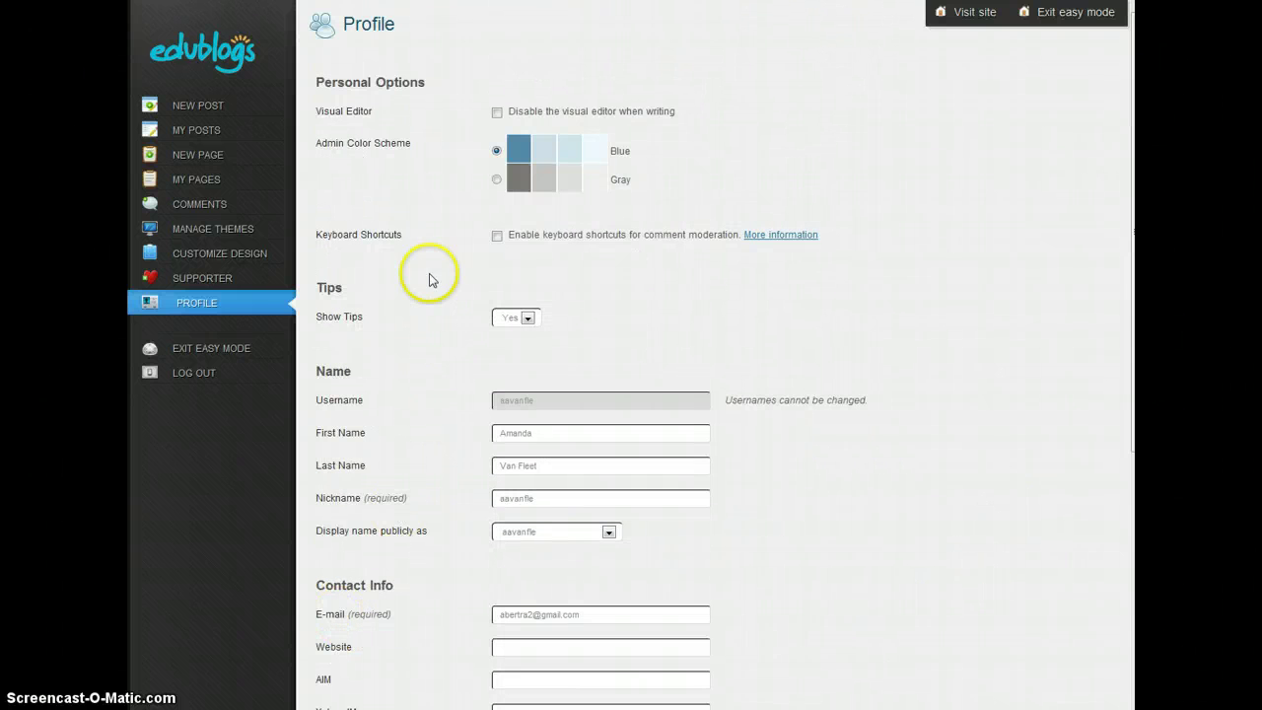
click(189, 60)
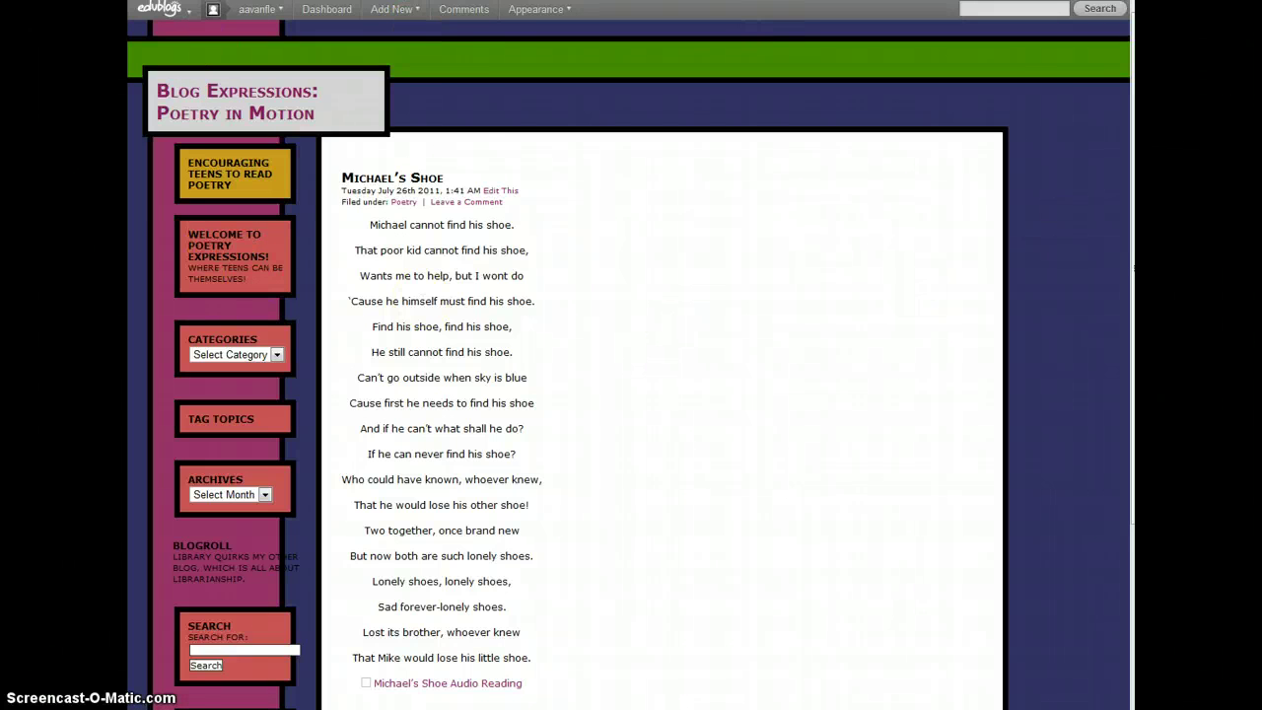
mouse_move(429, 14)
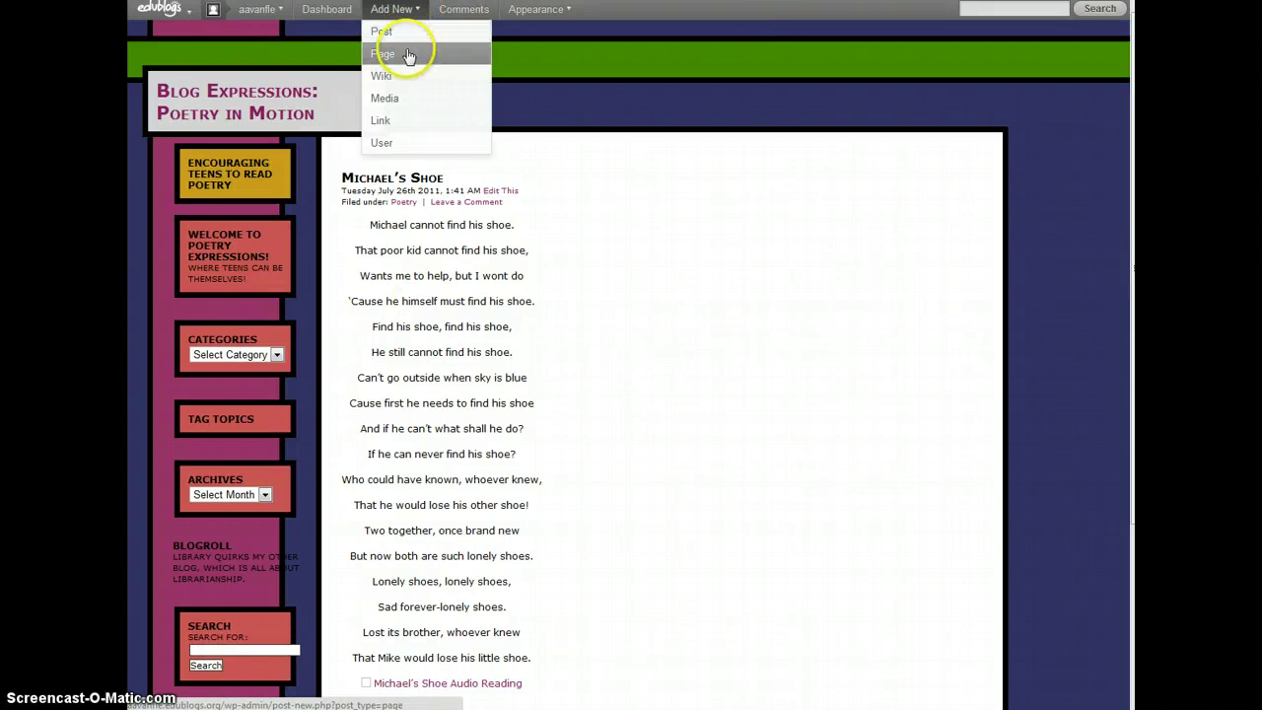
click(254, 14)
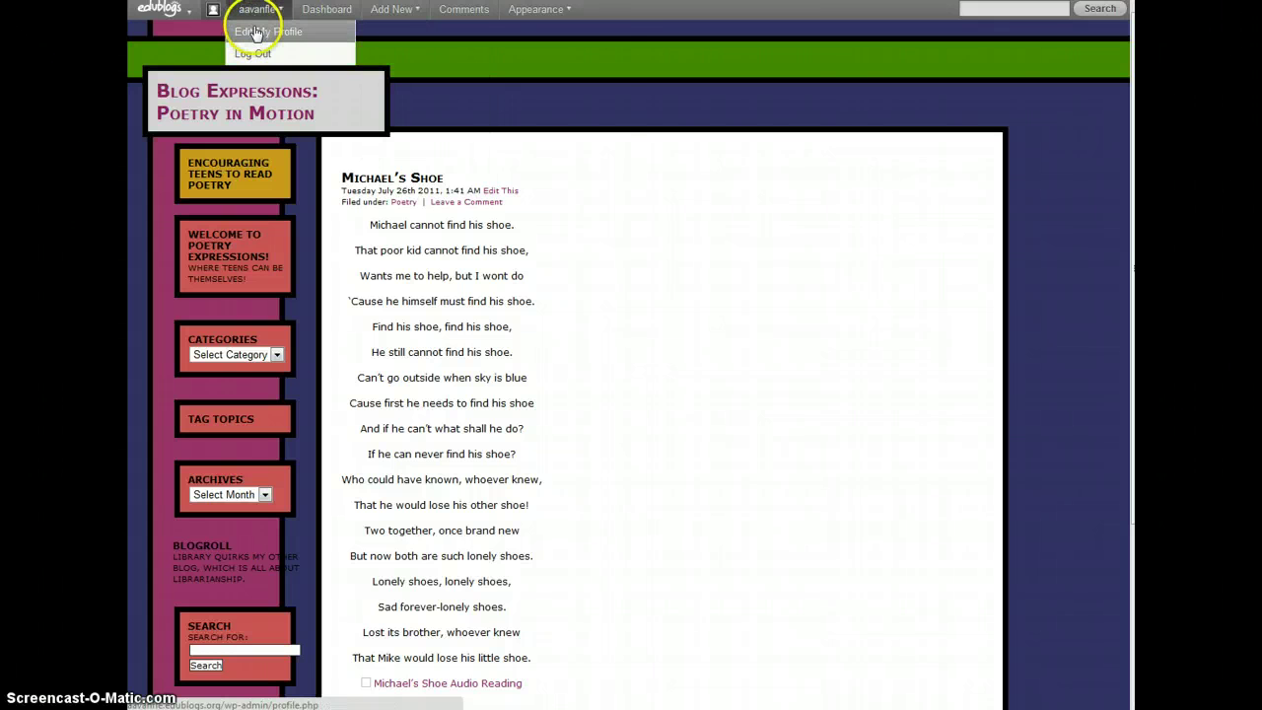
mouse_move(528, 18)
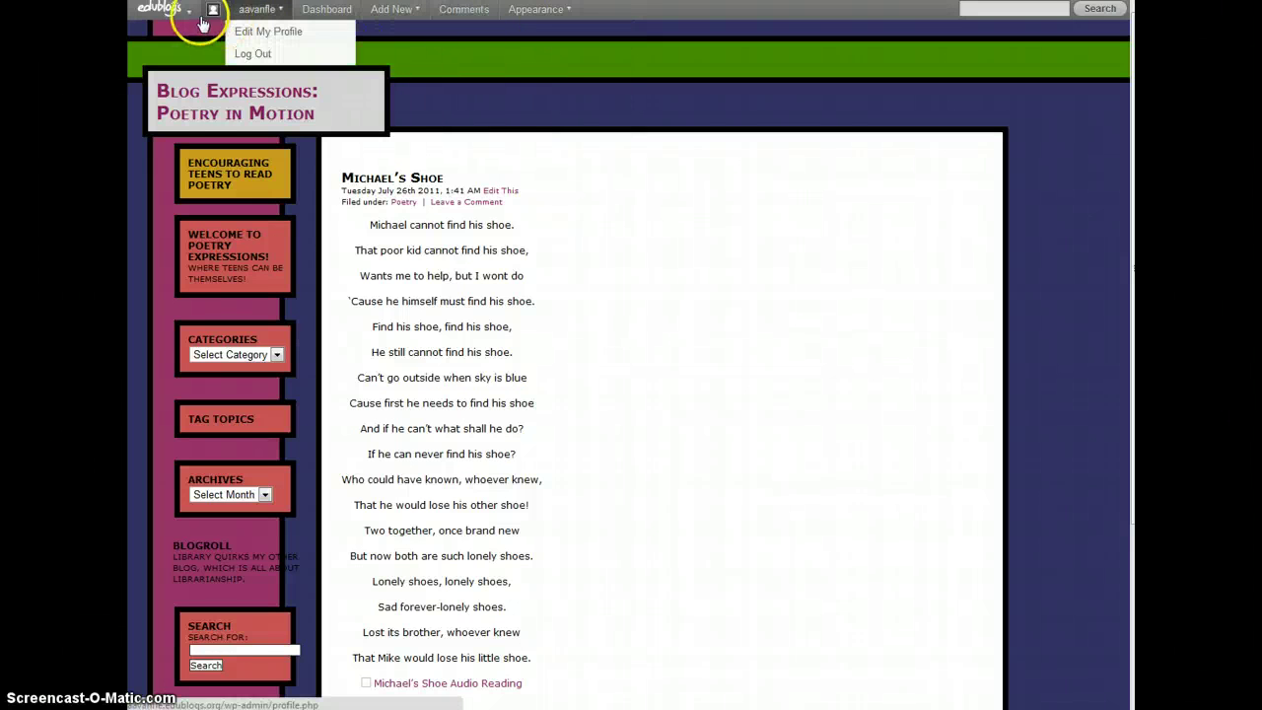
mouse_move(170, 12)
mouse_move(216, 10)
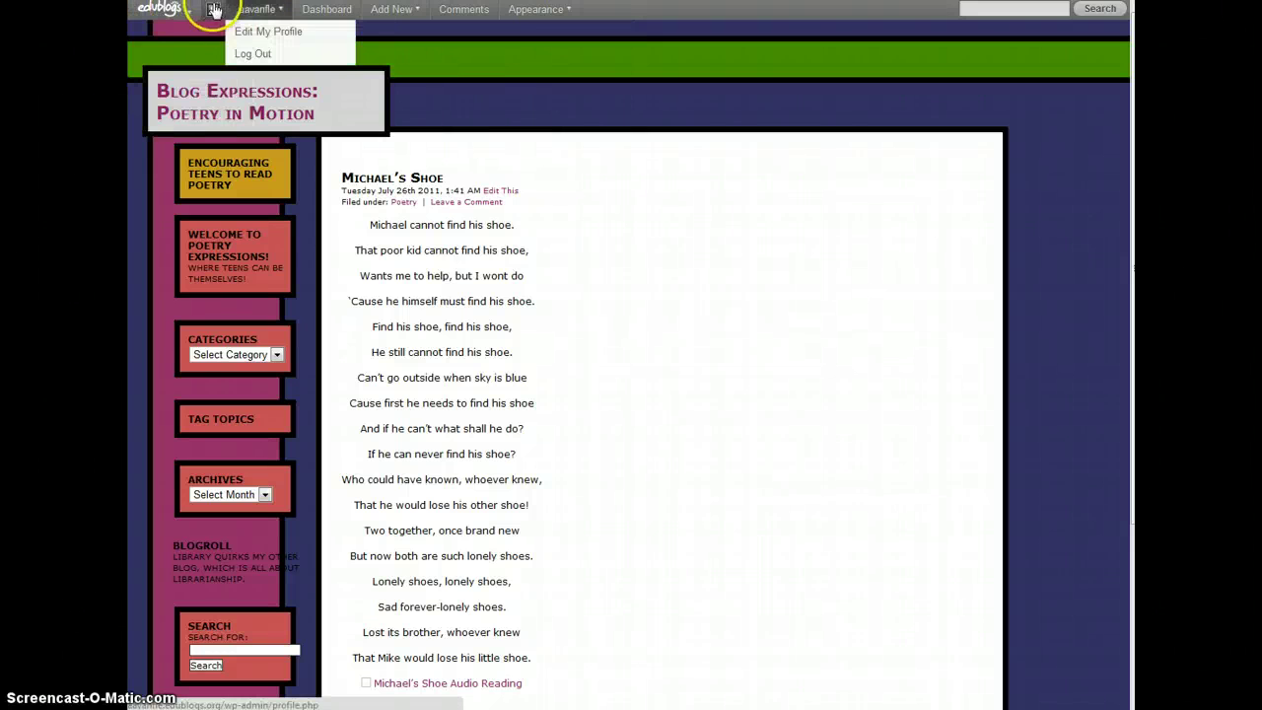
click(178, 8)
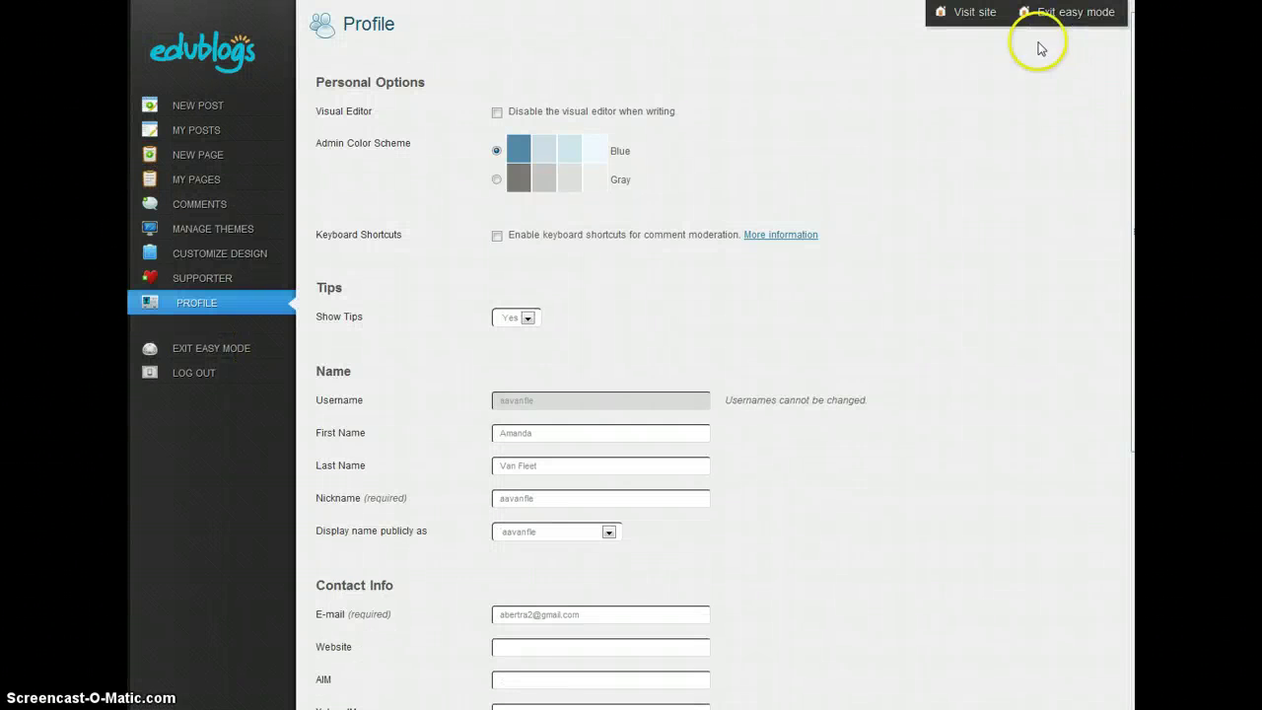
- Exit easy mode to return to the full admin dashboard
click(1052, 15)
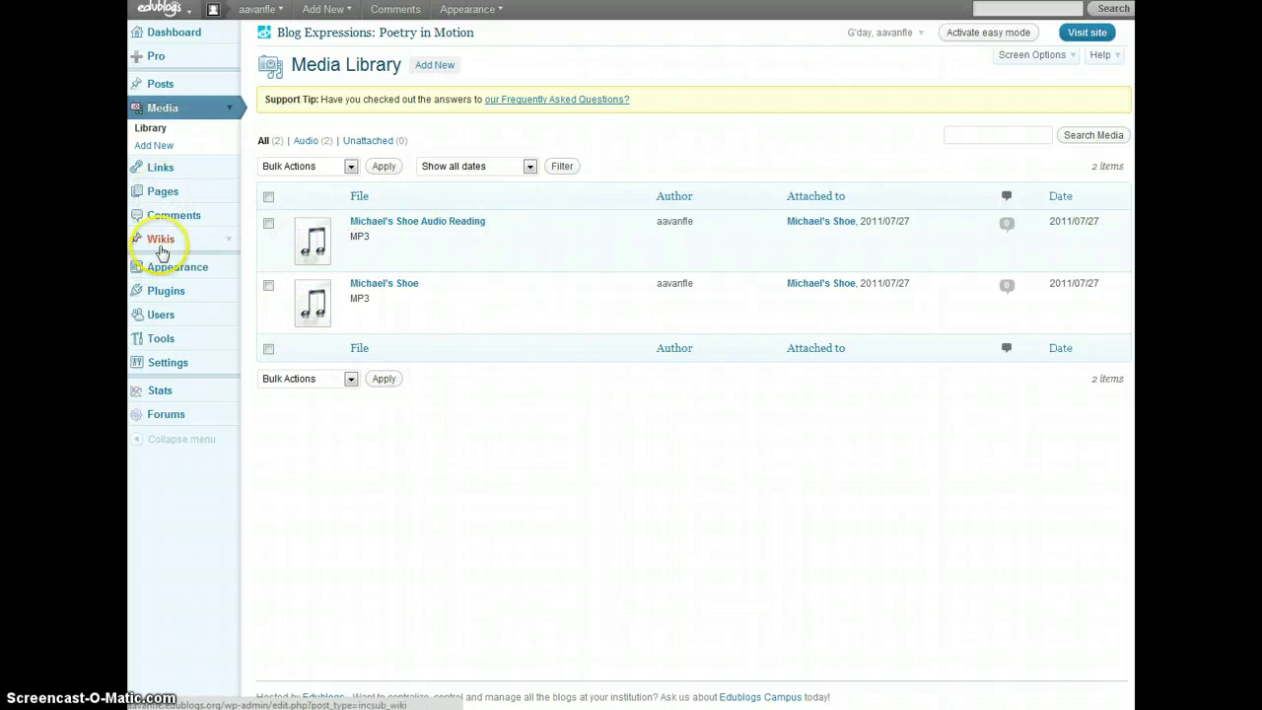
- Go through the Wikis list to Tools, selecting then deselecting text about Press This and the converter
click(157, 244)
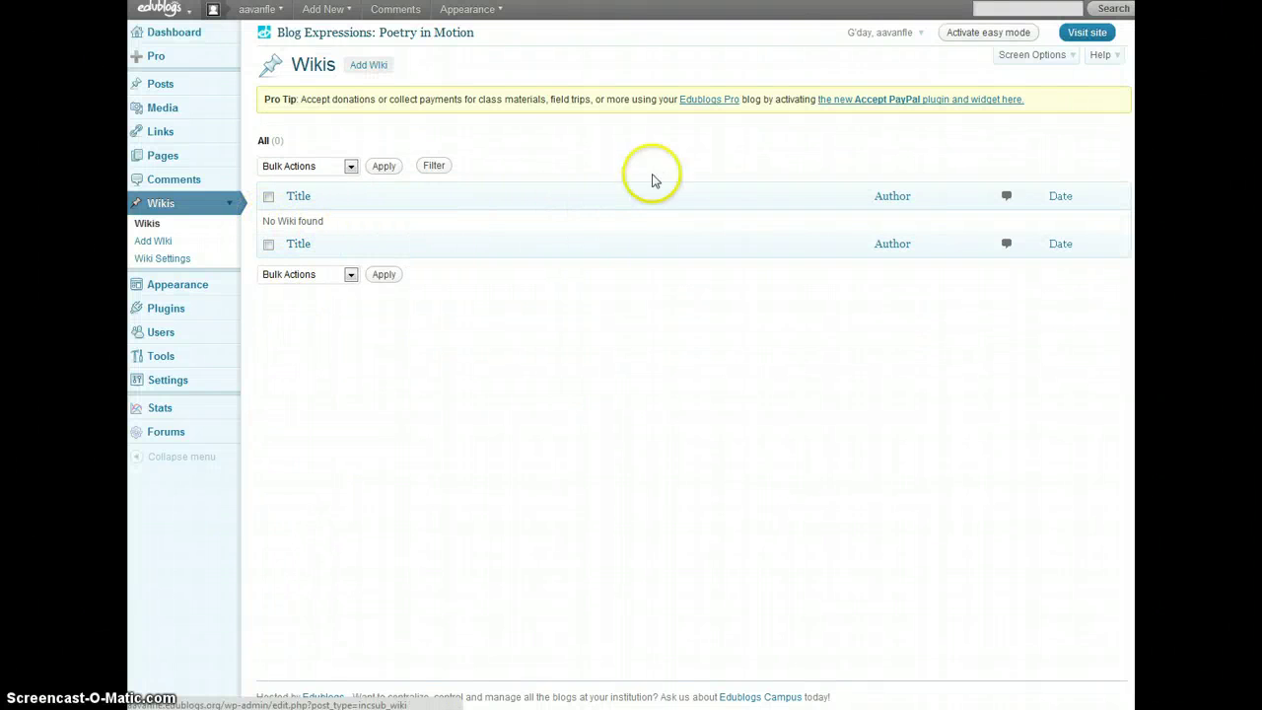
mouse_move(435, 18)
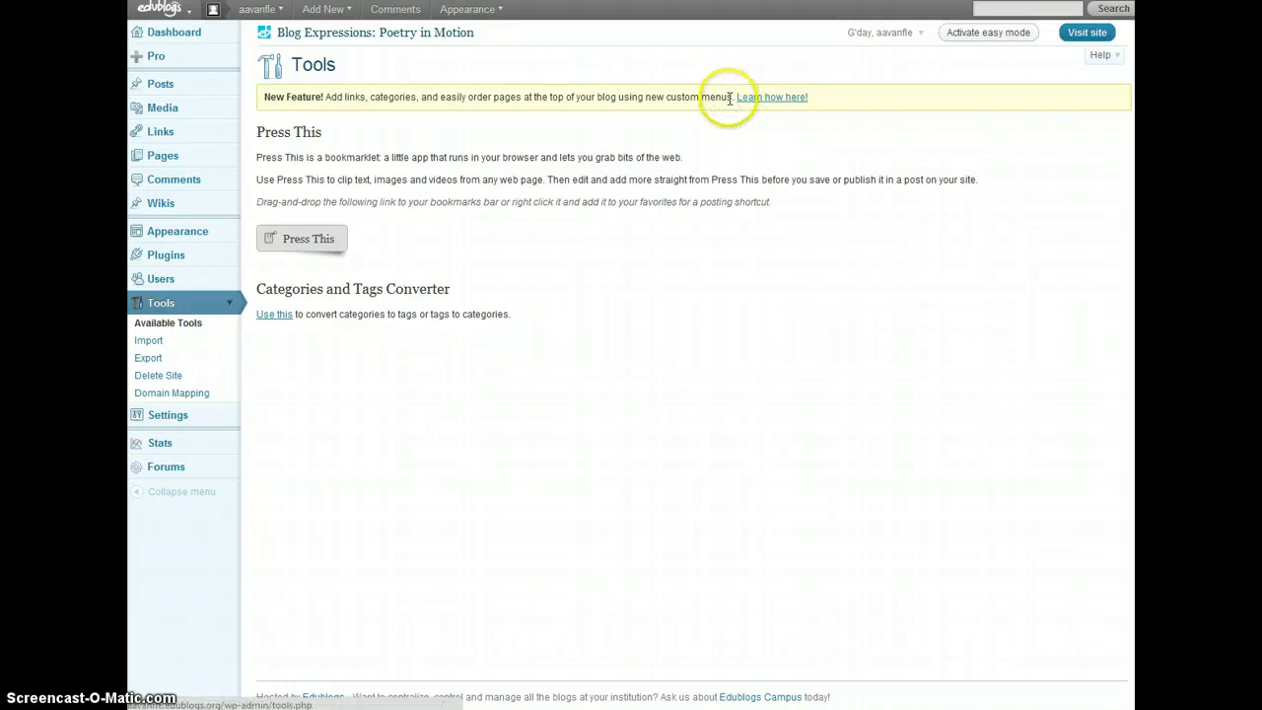
drag(642, 83, 261, 85)
drag(333, 158, 326, 159)
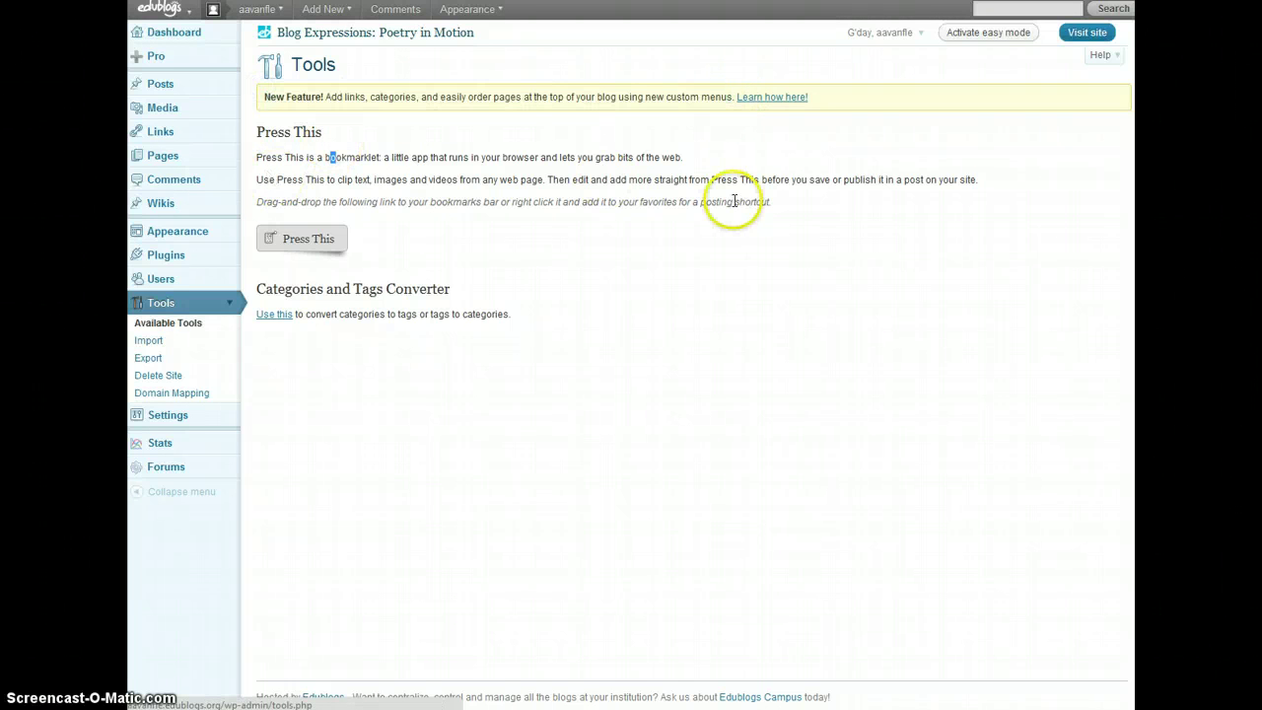
click(735, 201)
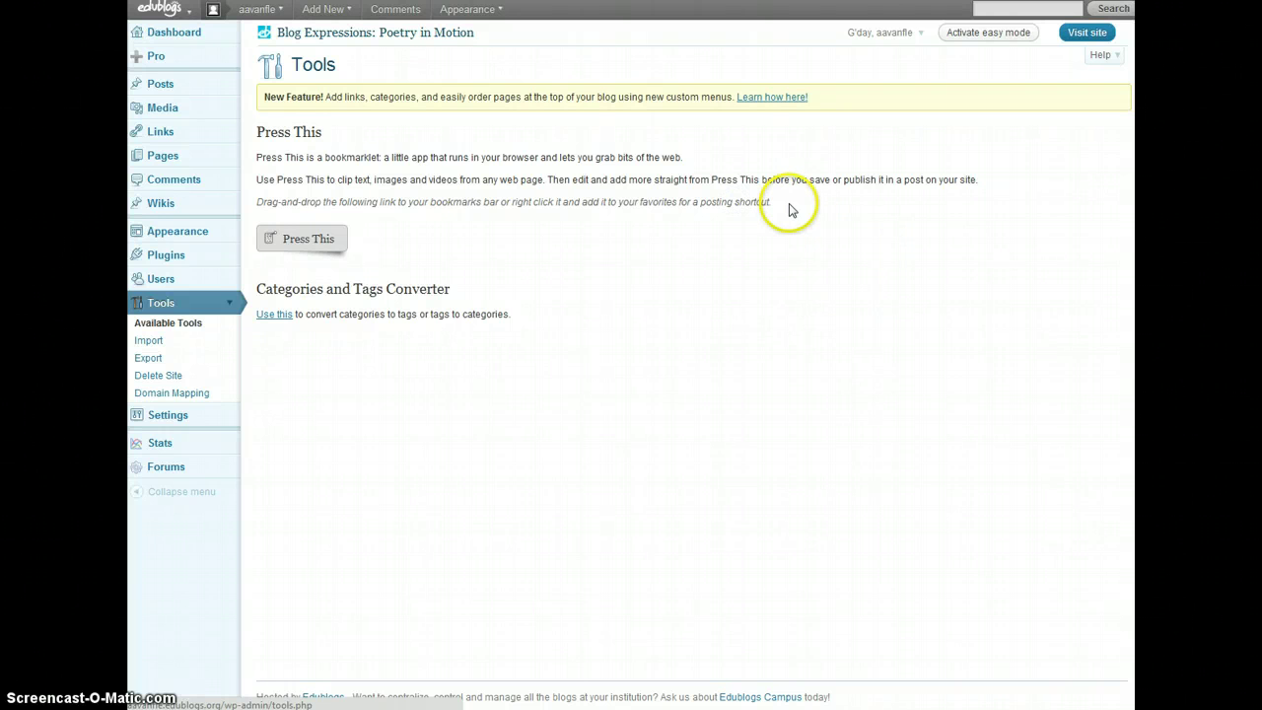